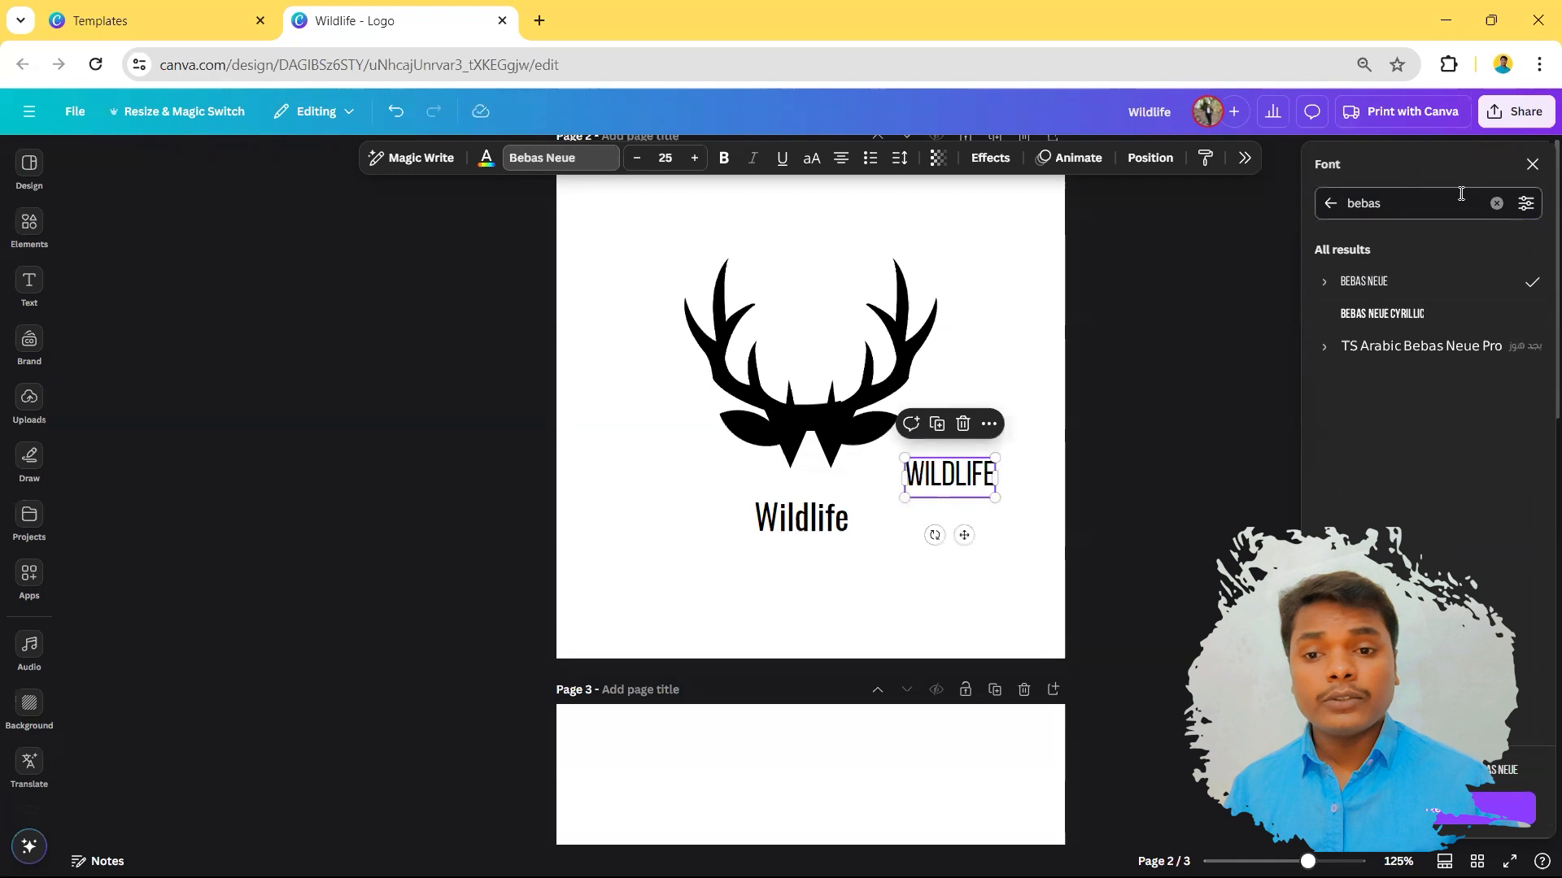
- Duplicate the Bebas Neue WILDLIFE text, place the copy below it and set its font to Norwester
left_click(937, 425)
left_click_drag(1100, 435, 909, 554)
double_click(1346, 205)
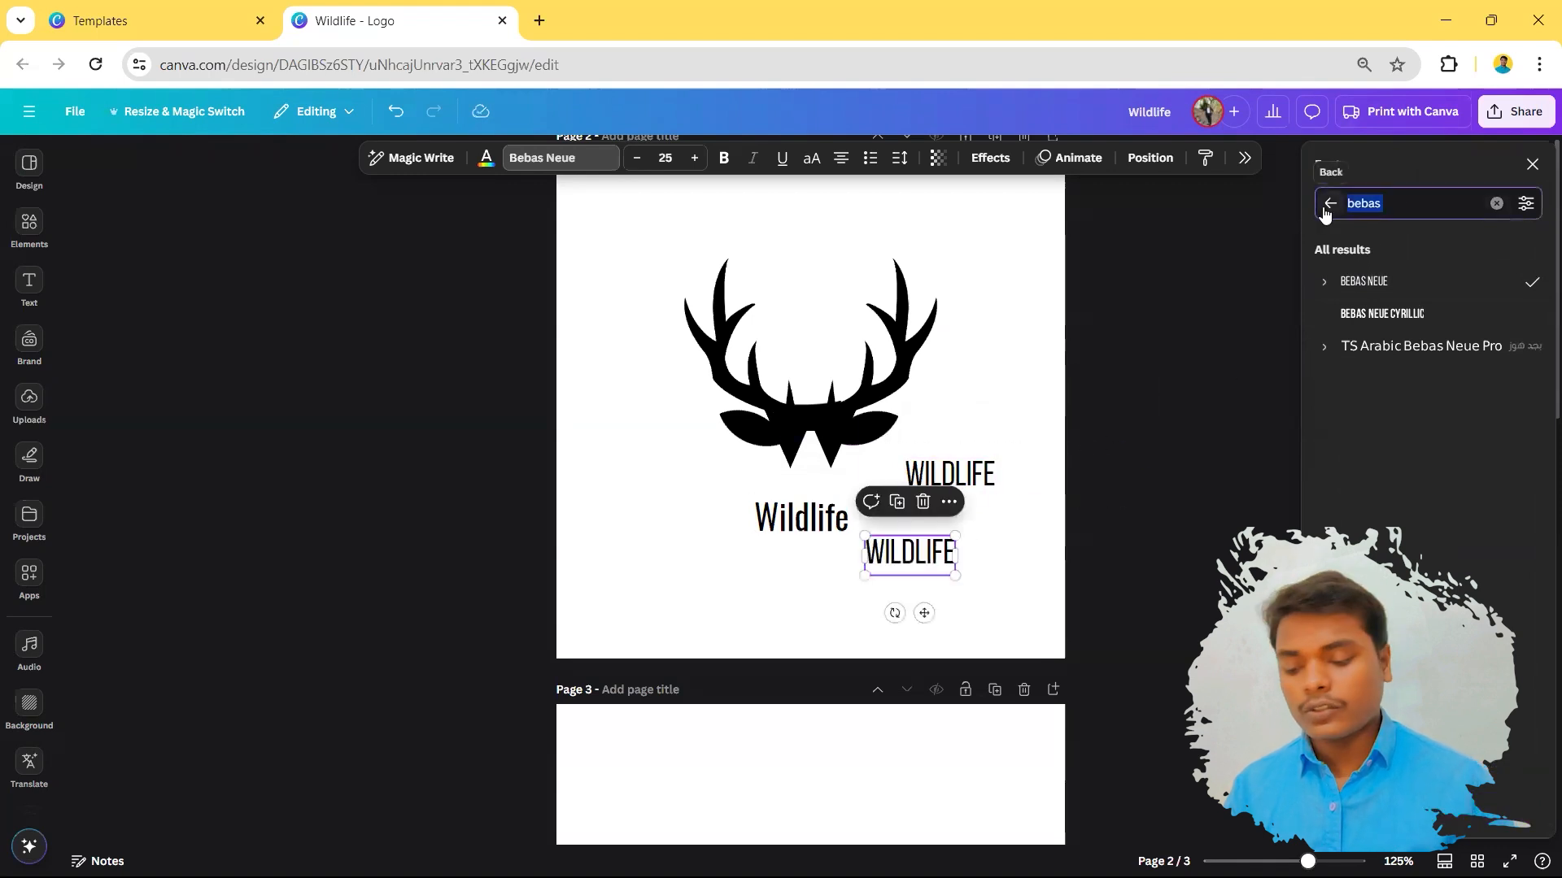
type("norw")
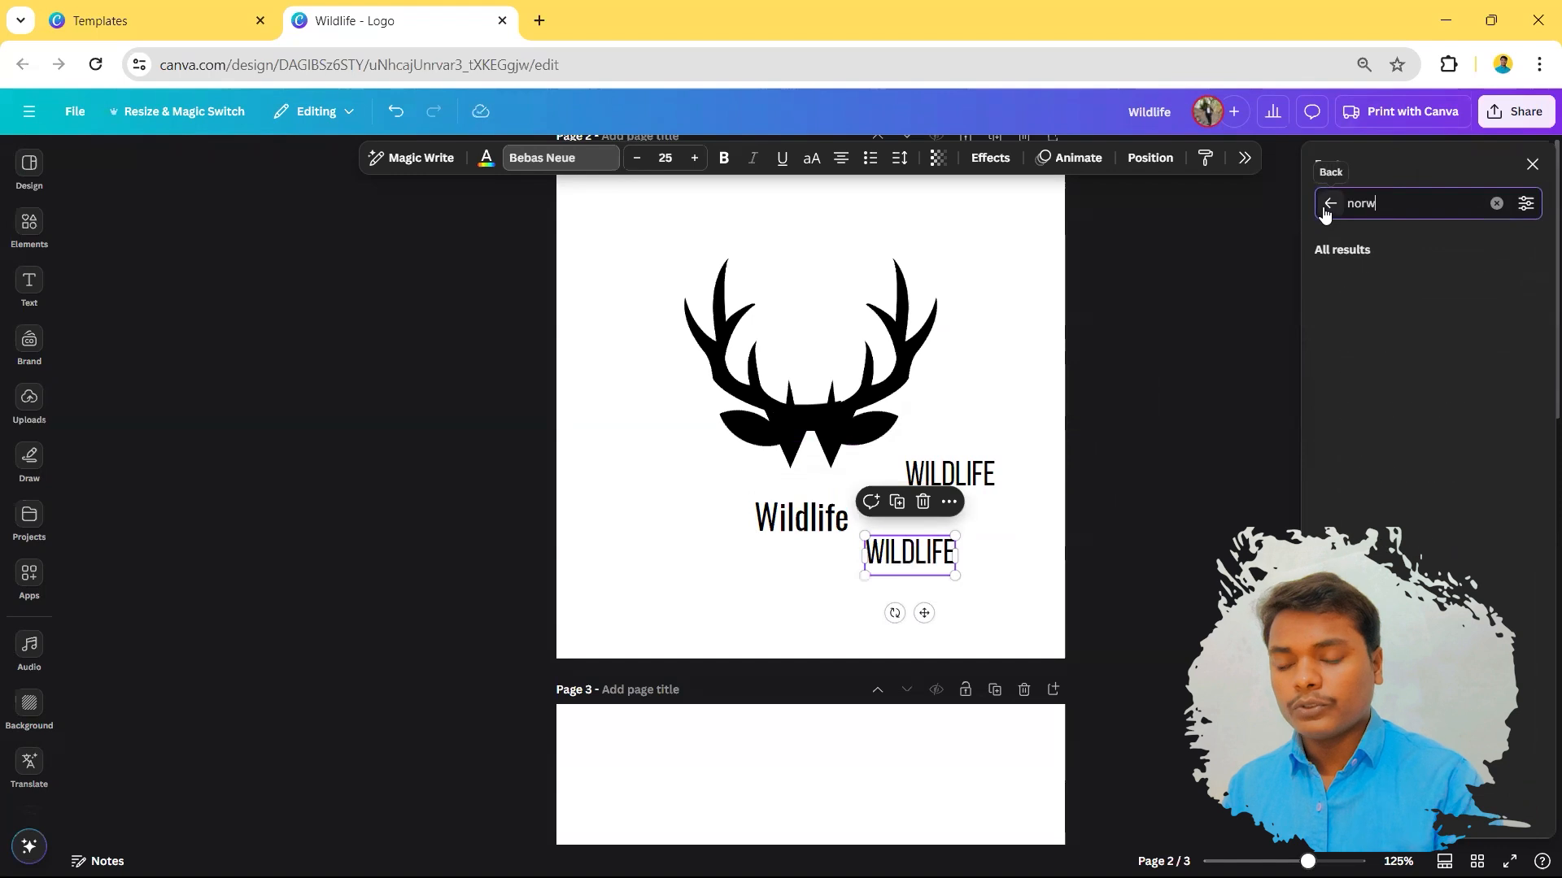
left_click(1360, 287)
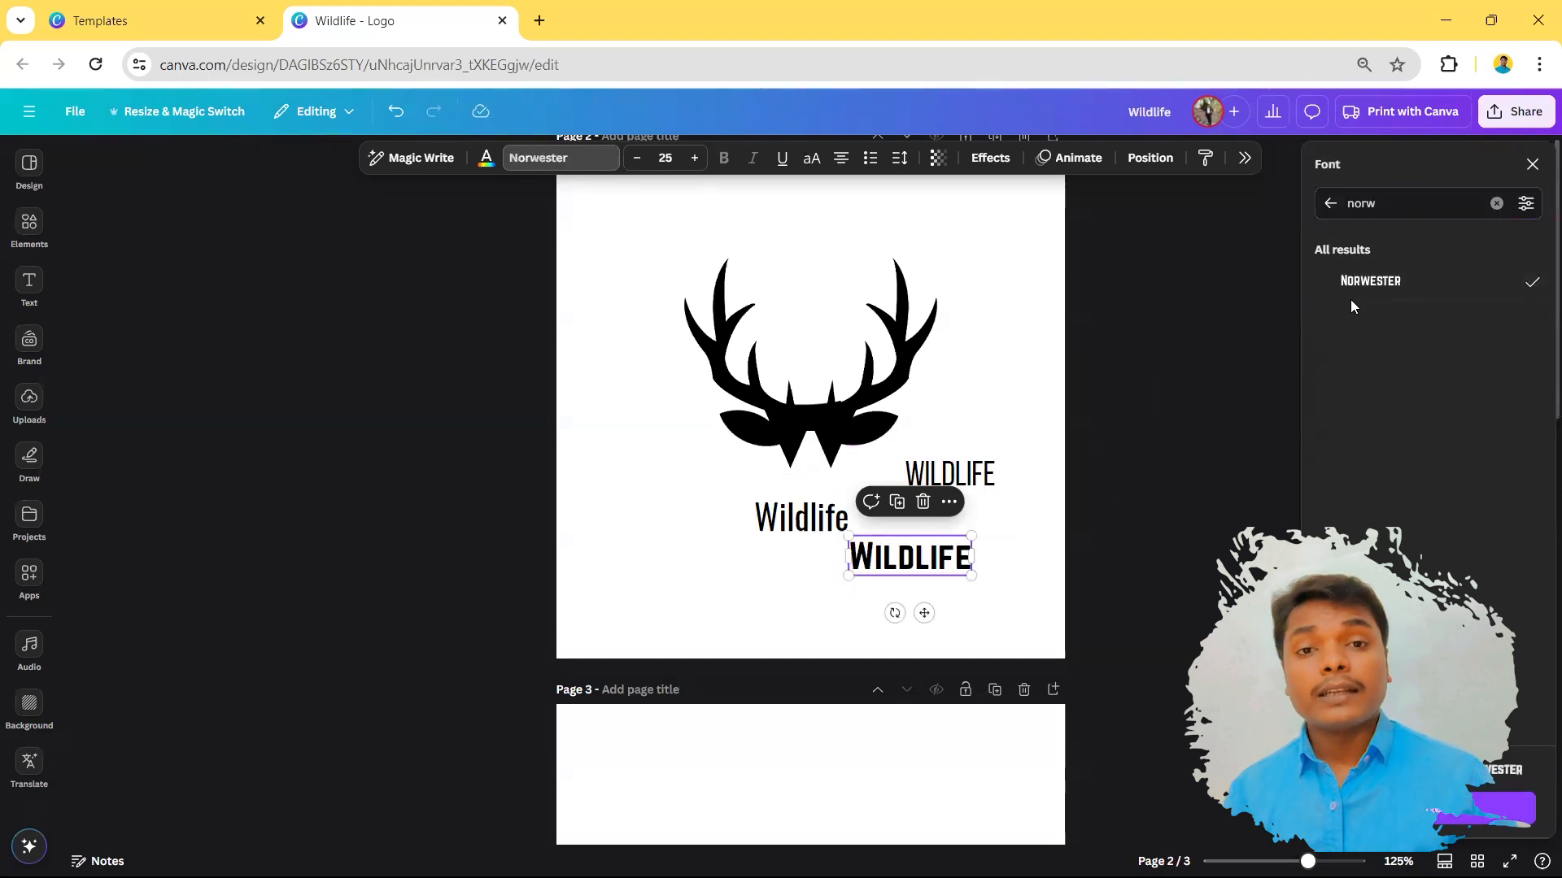
- Enlarge the Norwester WILDLIFE text to size 38.4, make it all uppercase and move it beneath the Oswald-style Wildlife text
left_click_drag(971, 576, 1035, 599)
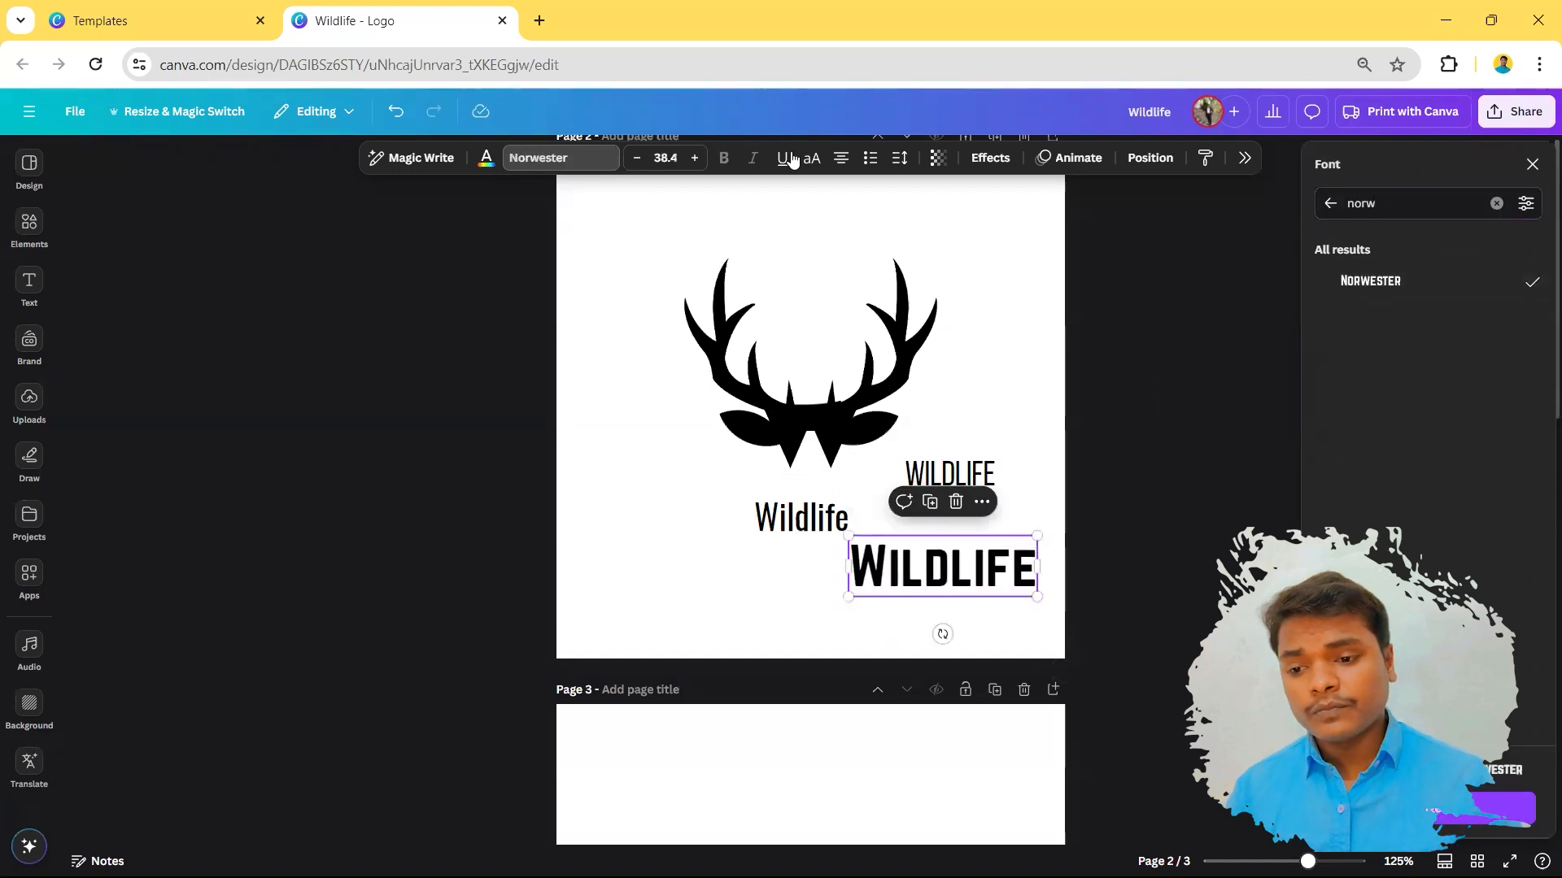
left_click(813, 161)
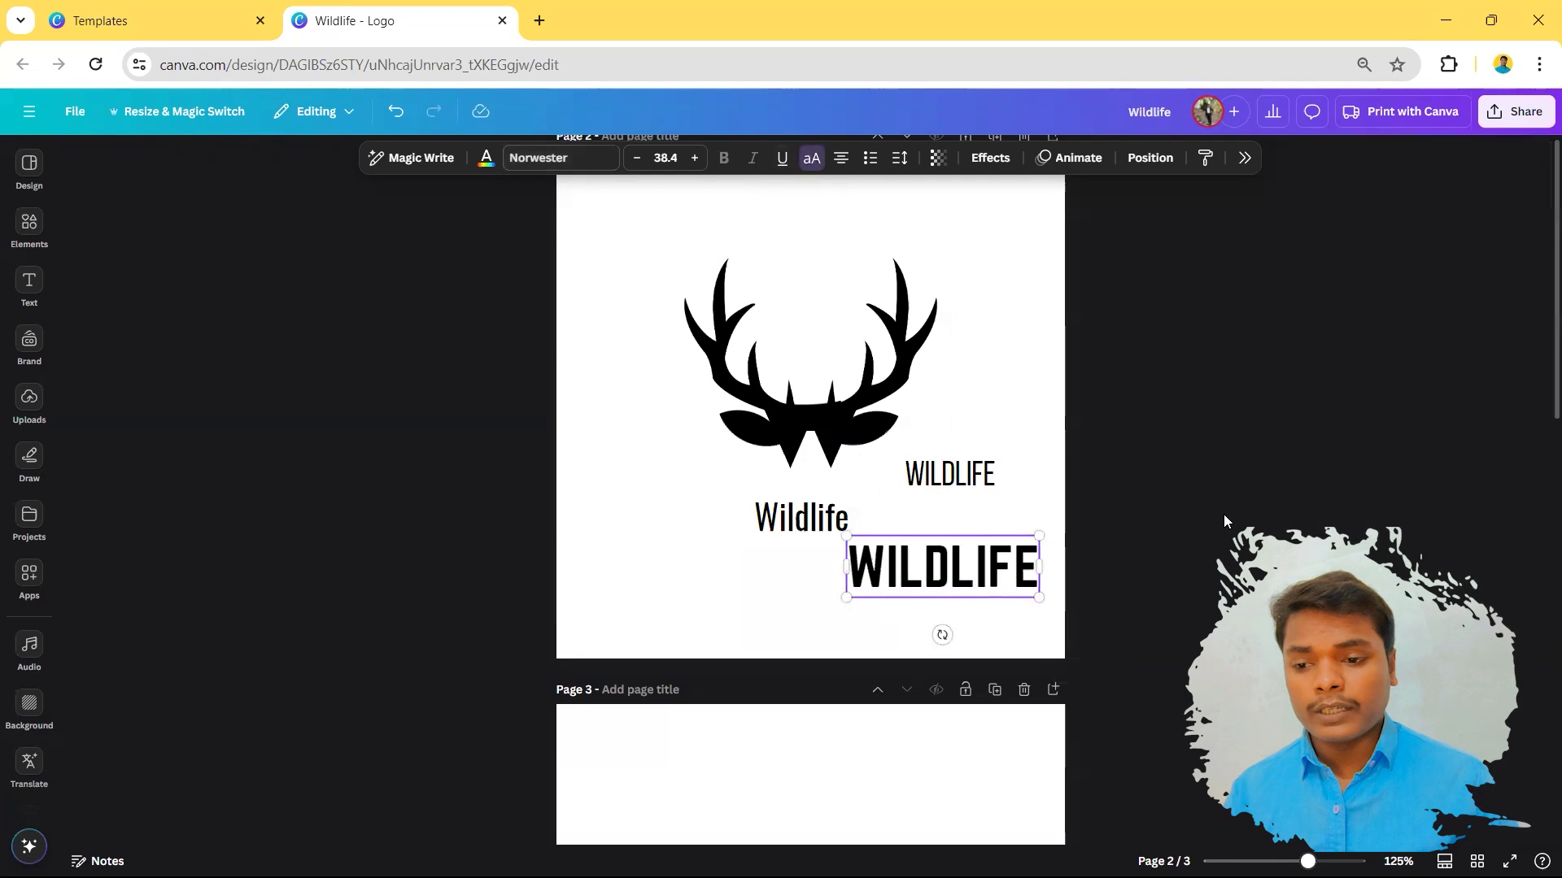
left_click_drag(980, 562, 869, 577)
- Delete the two other Wildlife text samples and centre the Norwester WILDLIFE text at size 42.6 beneath the deer head
left_click(823, 532)
left_click(948, 476, "shift")
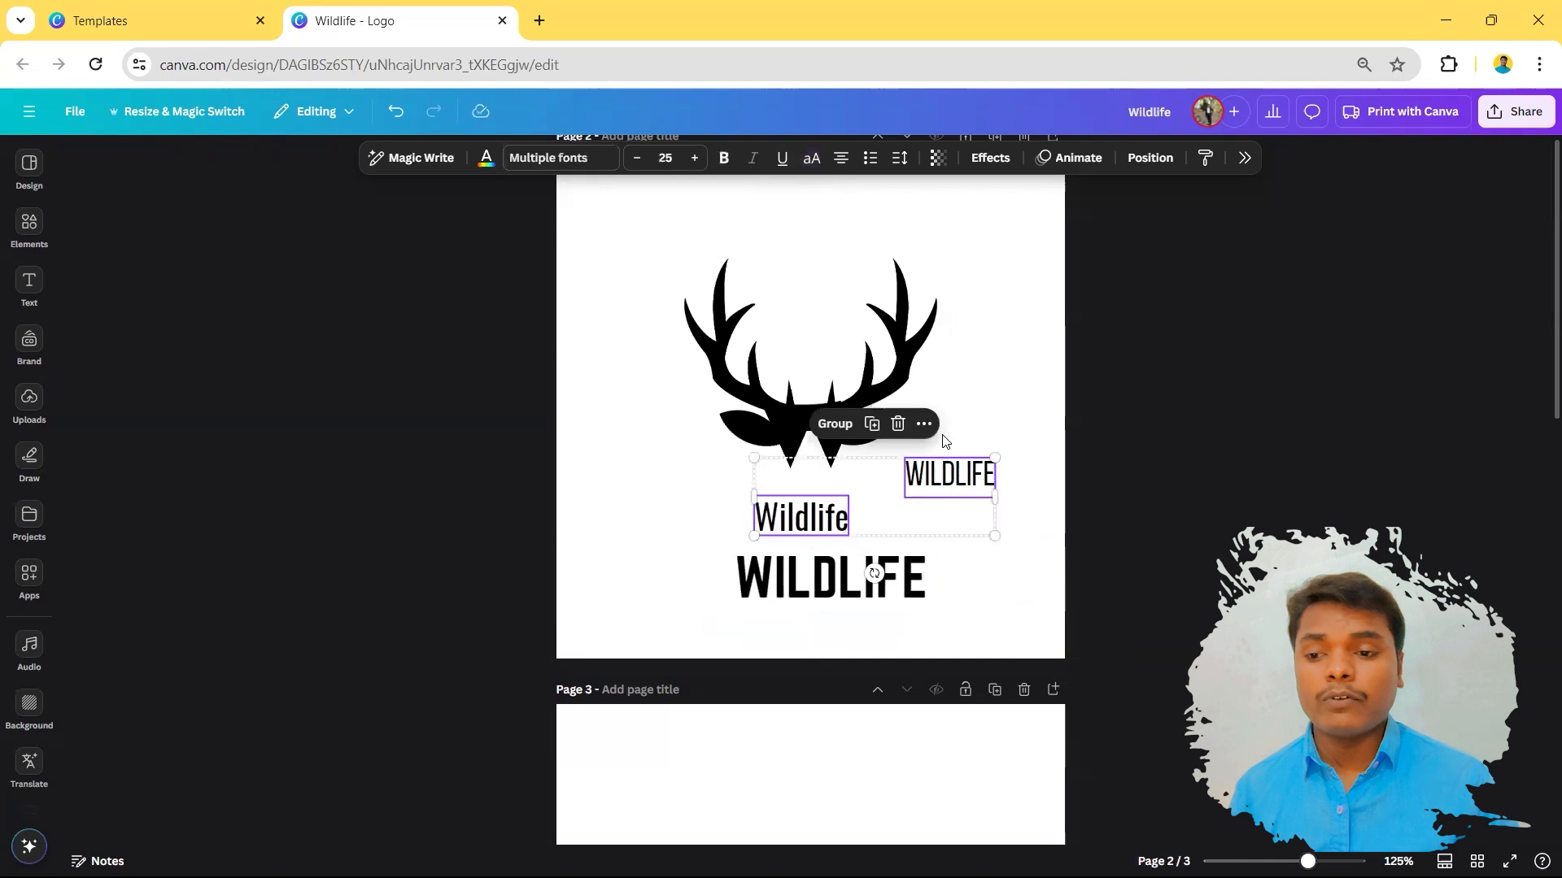
left_click(900, 423)
left_click_drag(857, 576, 861, 509)
left_click_drag(860, 508, 860, 508)
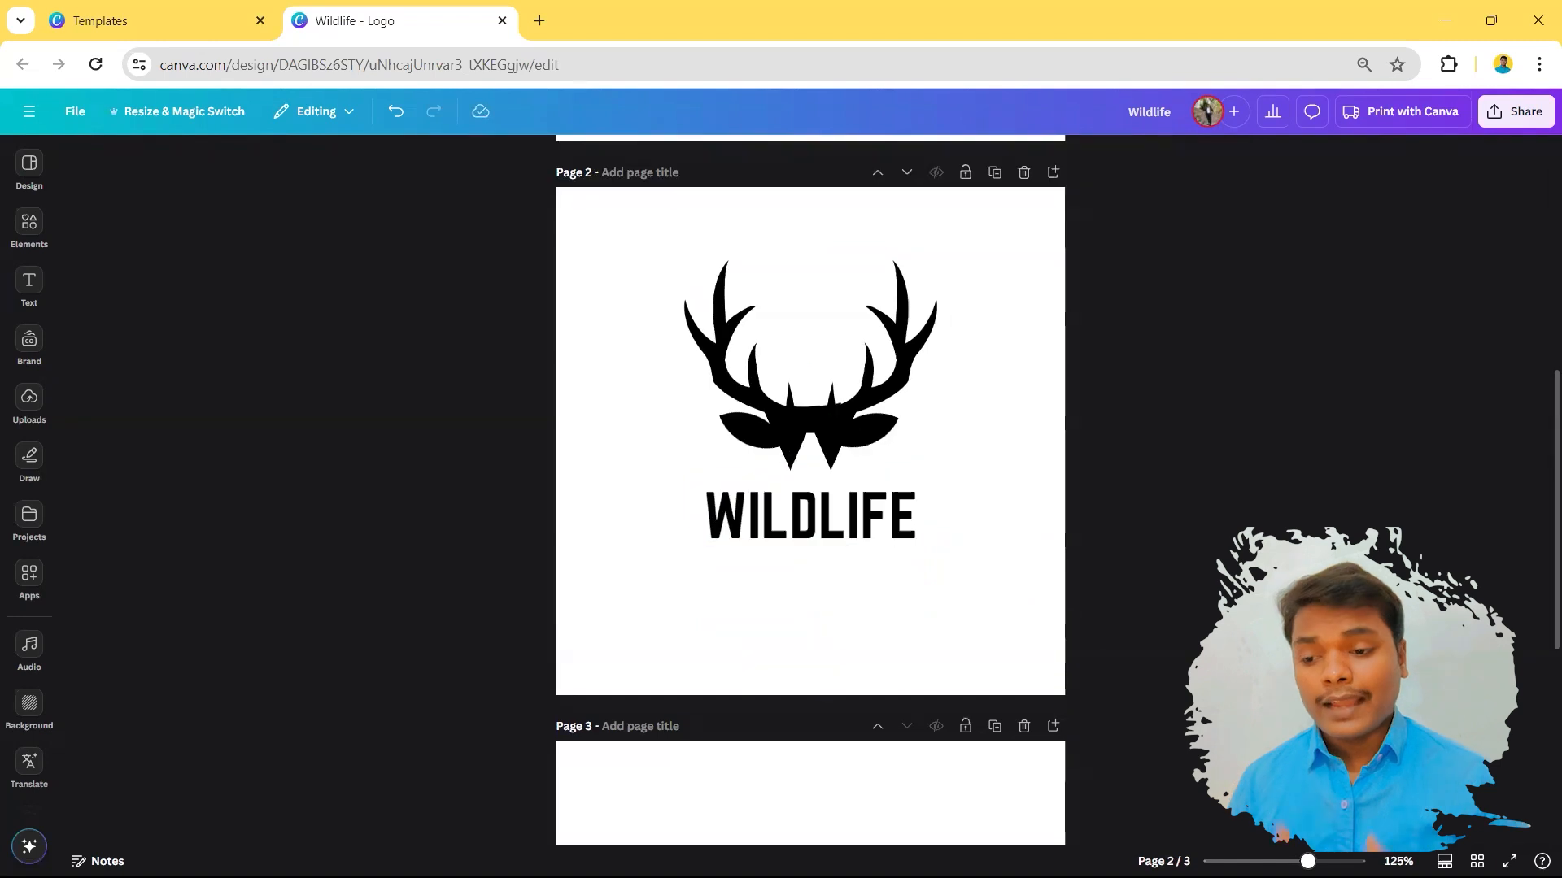
- Duplicate the WILDLIFE title just below itself on page 2 and replace the copy's wording with NATURAL ENVIRONMENT
scroll(1042, 581, "up", 5)
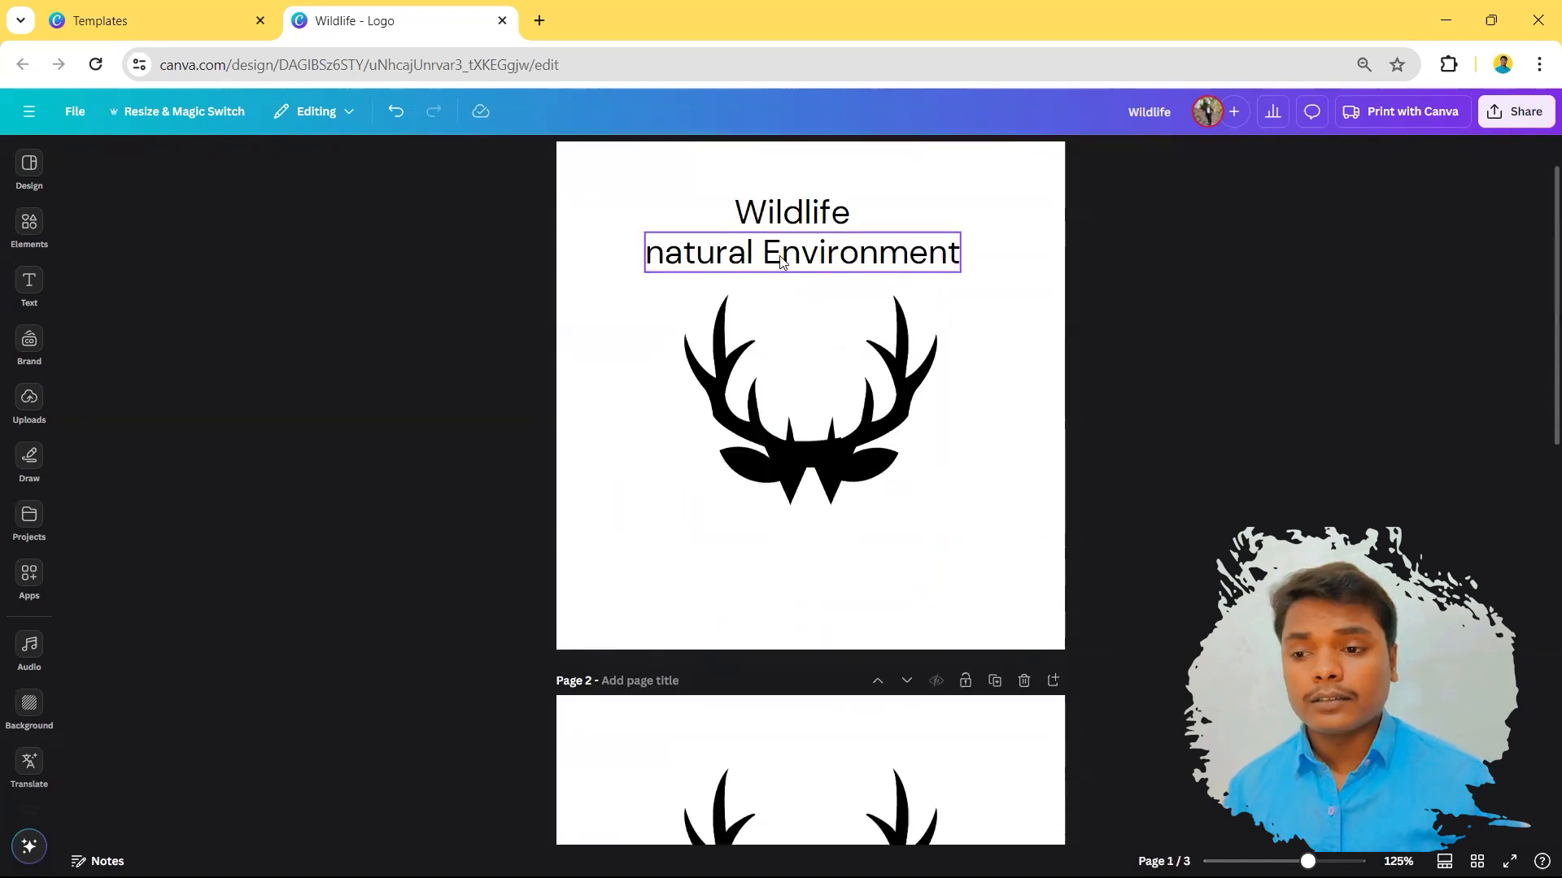
left_click(781, 256)
left_click(781, 255)
scroll(1050, 472, "down", 5)
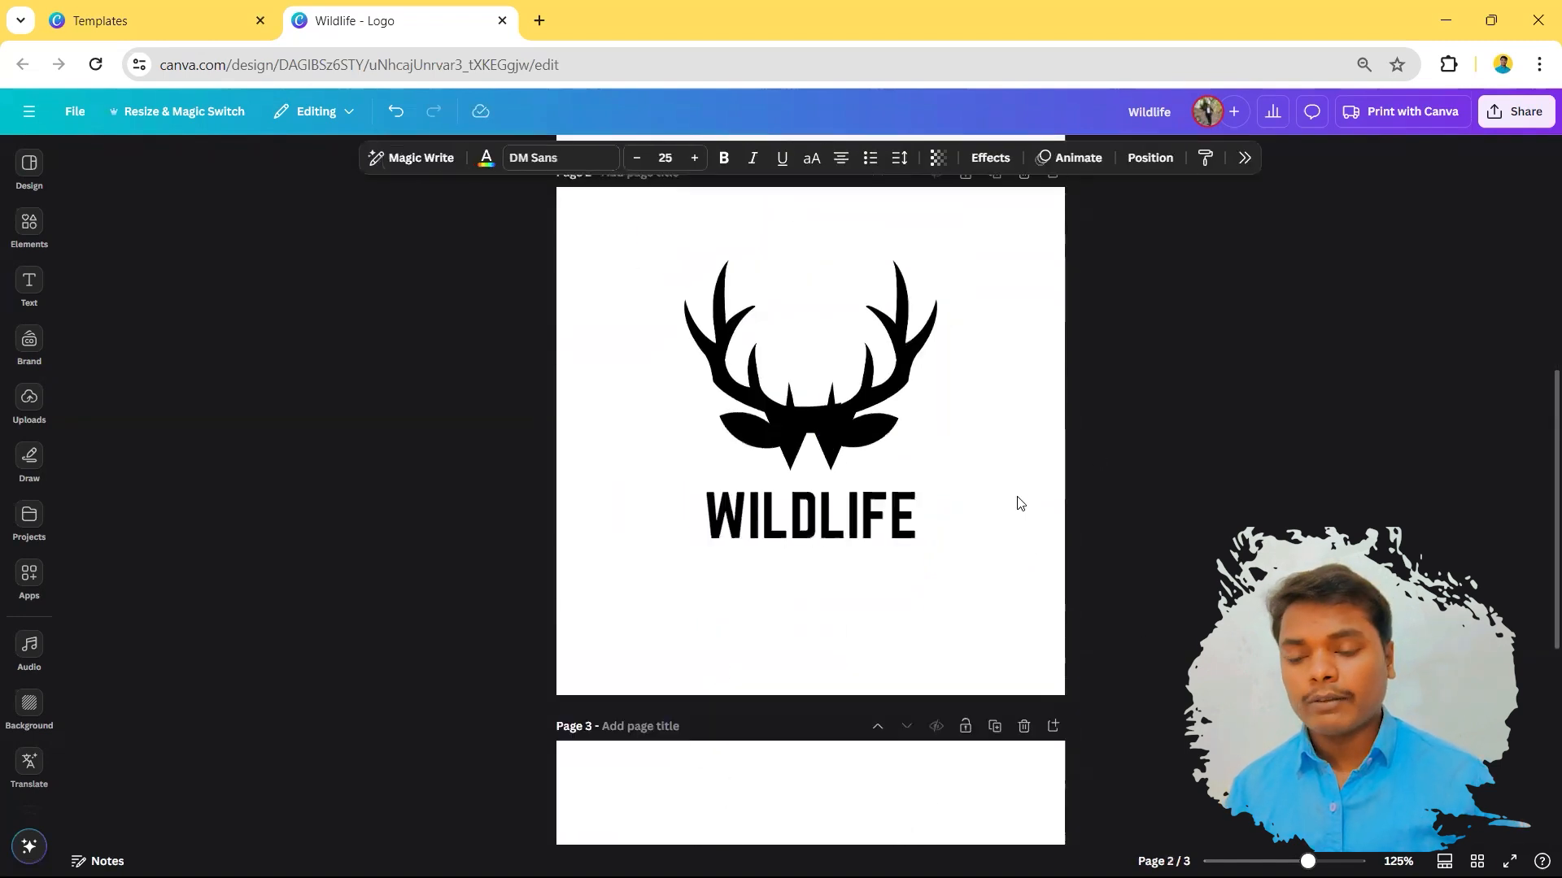
left_click(903, 512)
left_click(797, 449)
left_click(817, 594)
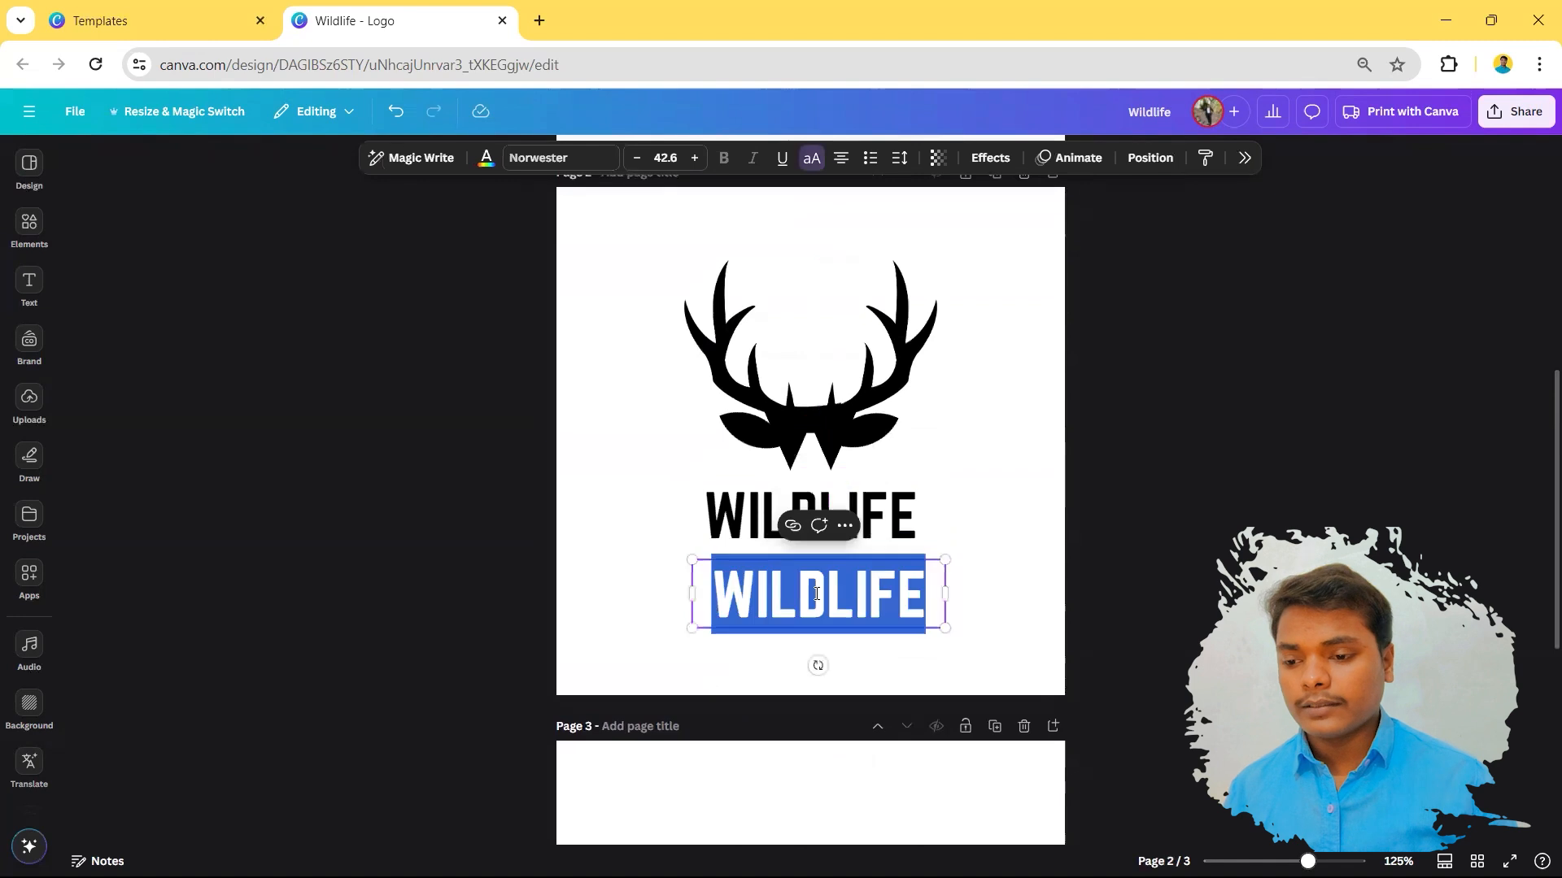
type("NATURAL ENVIRONMENT")
- Shrink the NATURAL ENVIRONMENT tagline to size 16.4 on a single line and place it directly under the WILDLIFE title
left_click_drag(948, 649, 1117, 647)
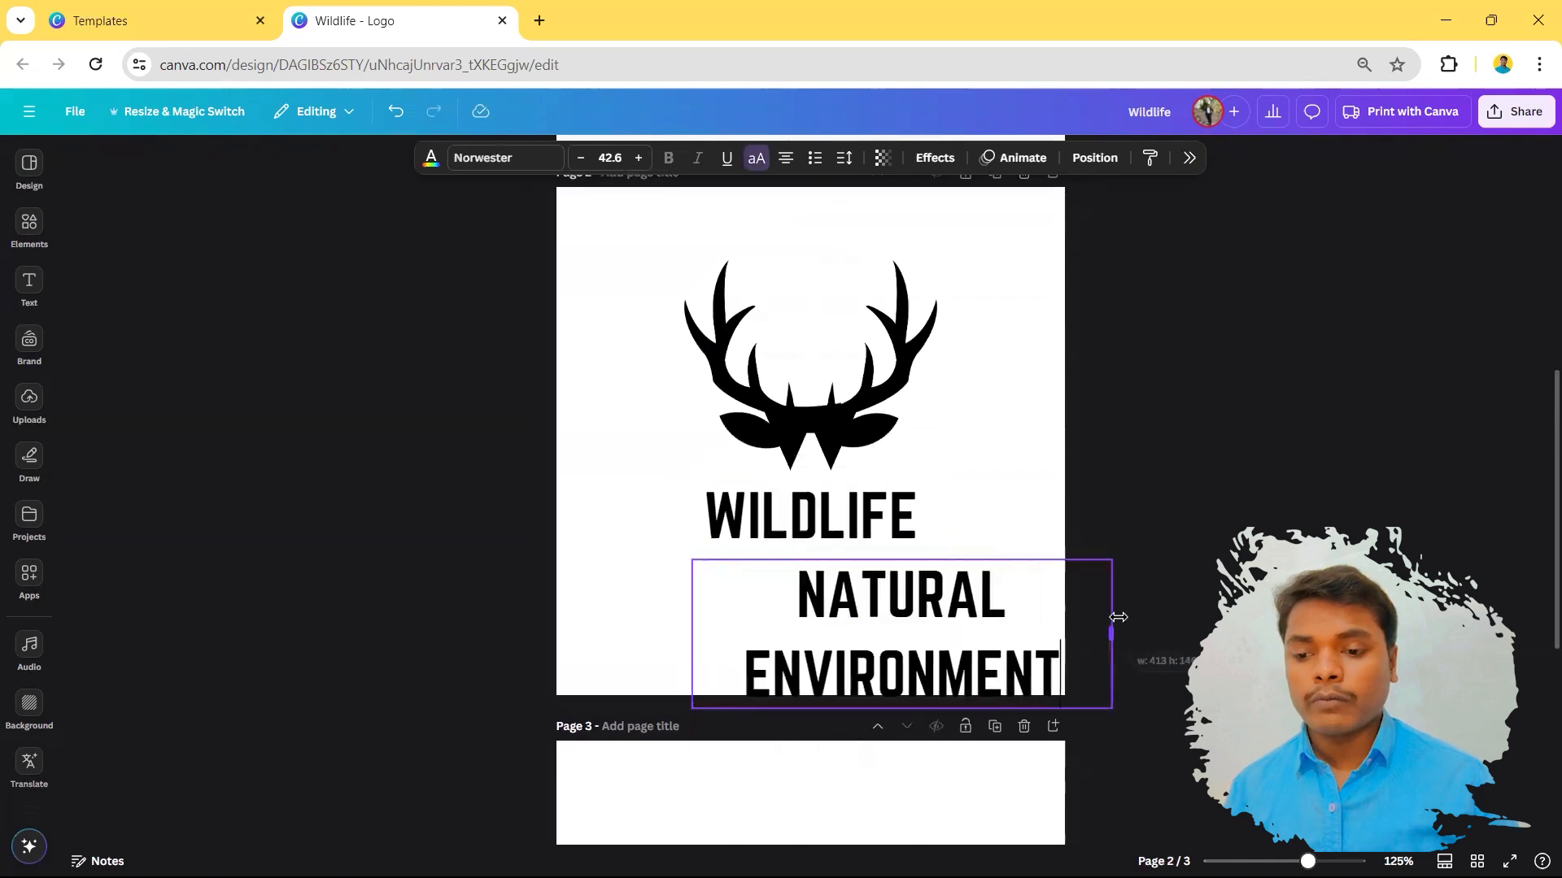
left_click_drag(993, 618, 879, 584)
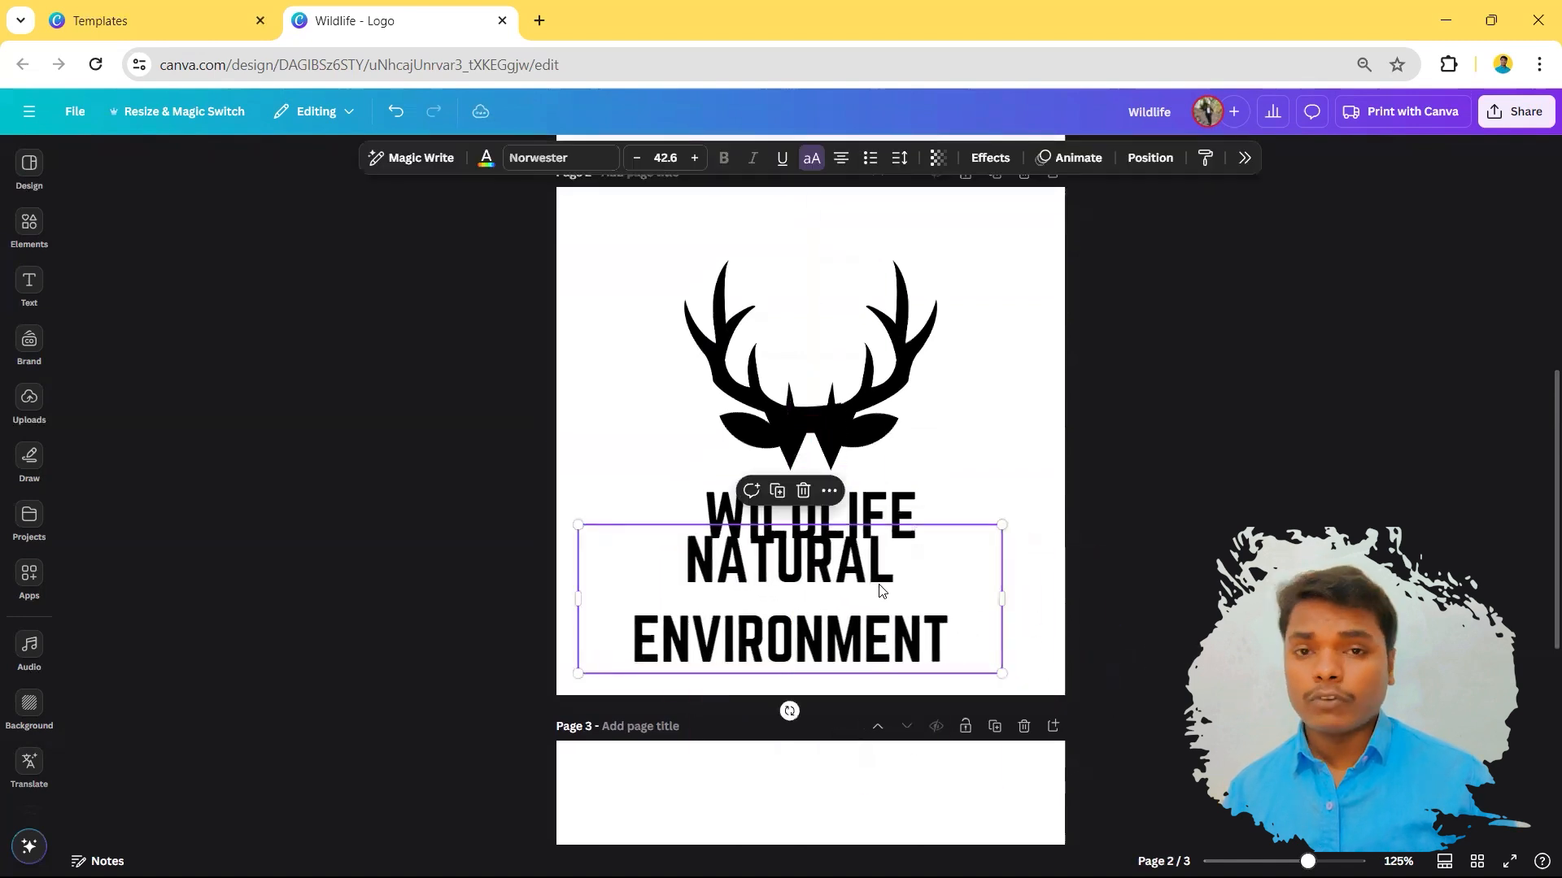
left_click_drag(1011, 616, 819, 558)
left_click_drag(719, 580, 842, 565)
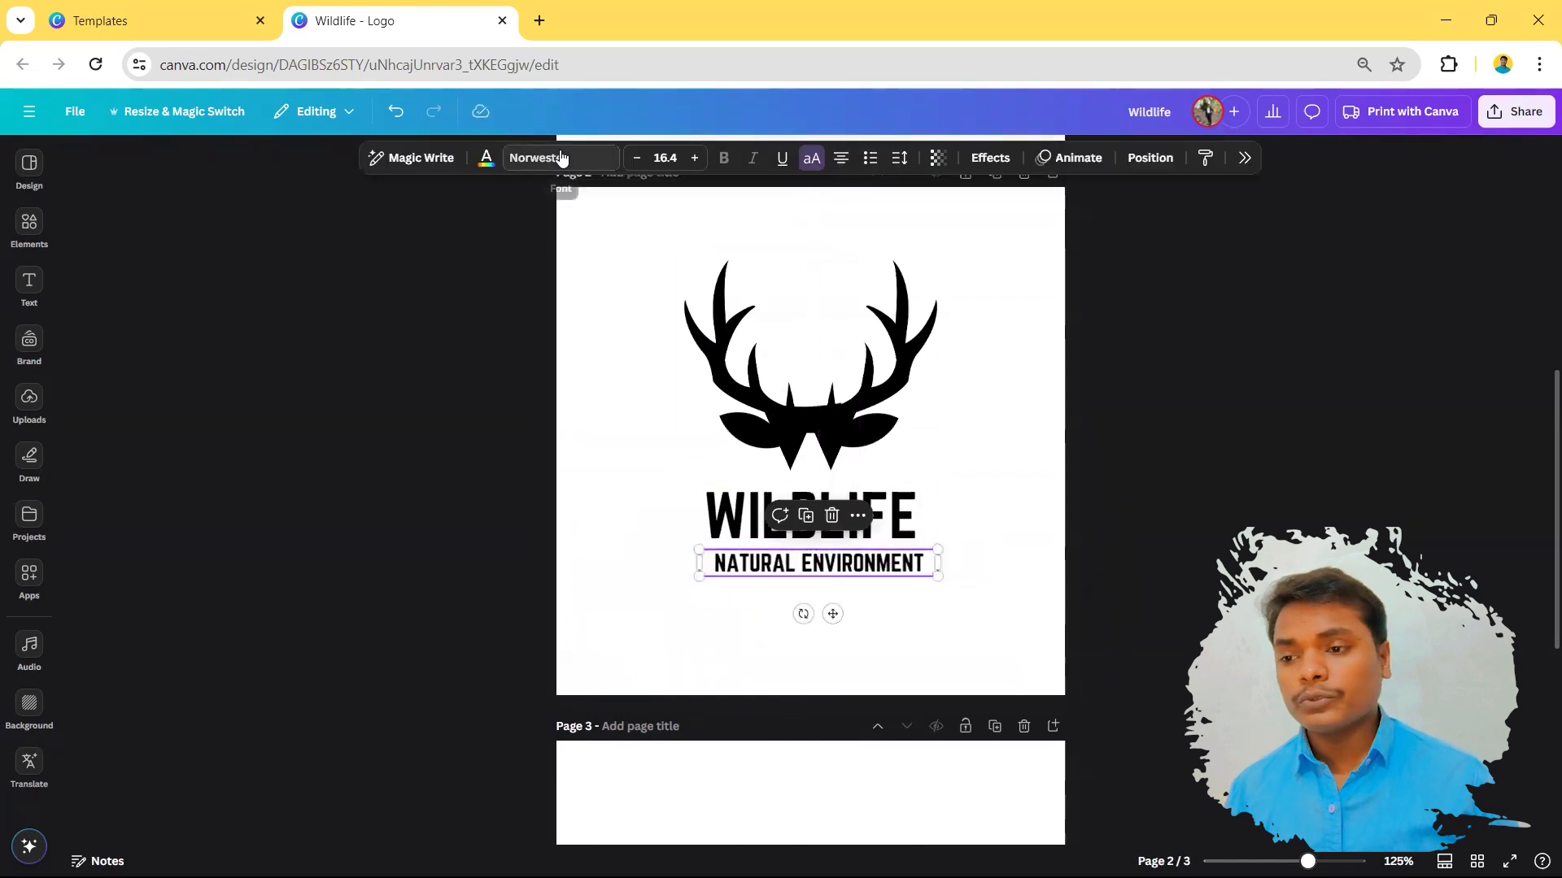
- Set the NATURAL ENVIRONMENT tagline's font to Avenir Roman
left_click(558, 158)
type("aveni")
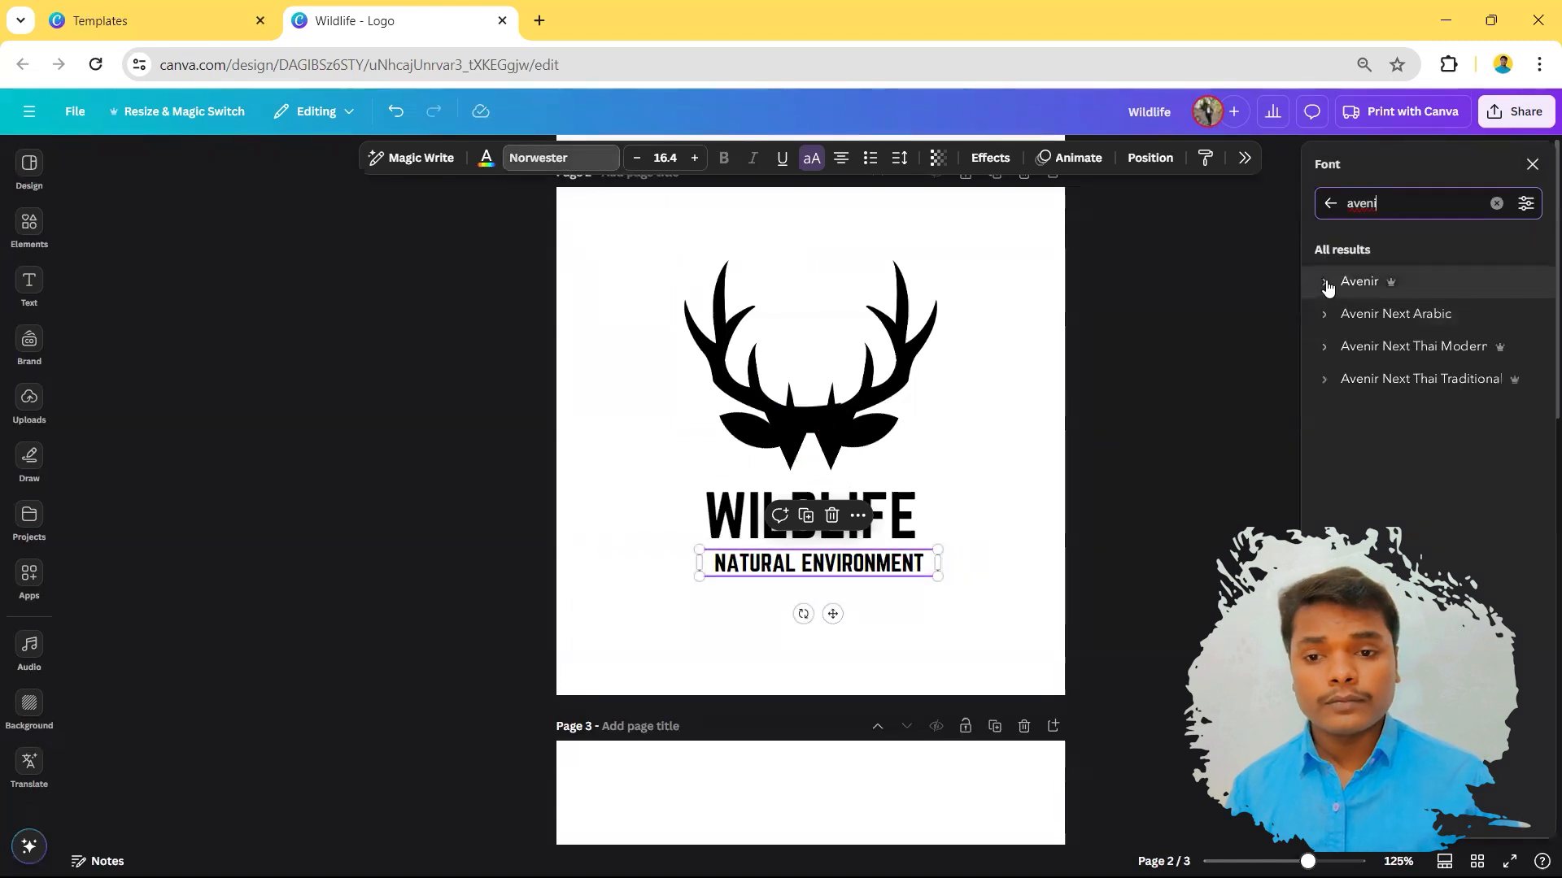
left_click(1338, 282)
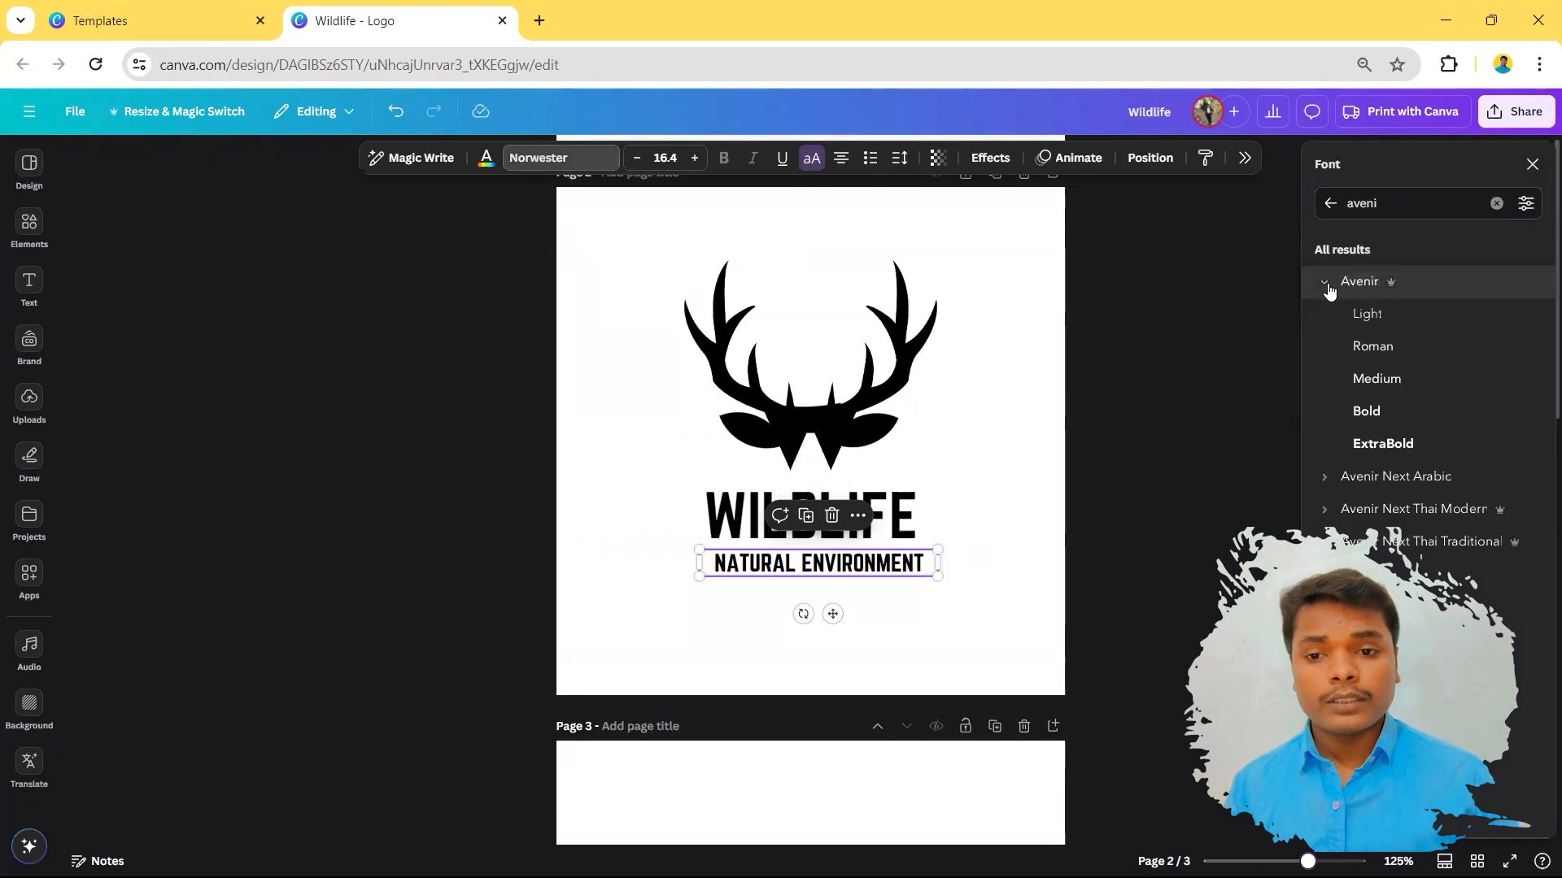
left_click(1399, 356)
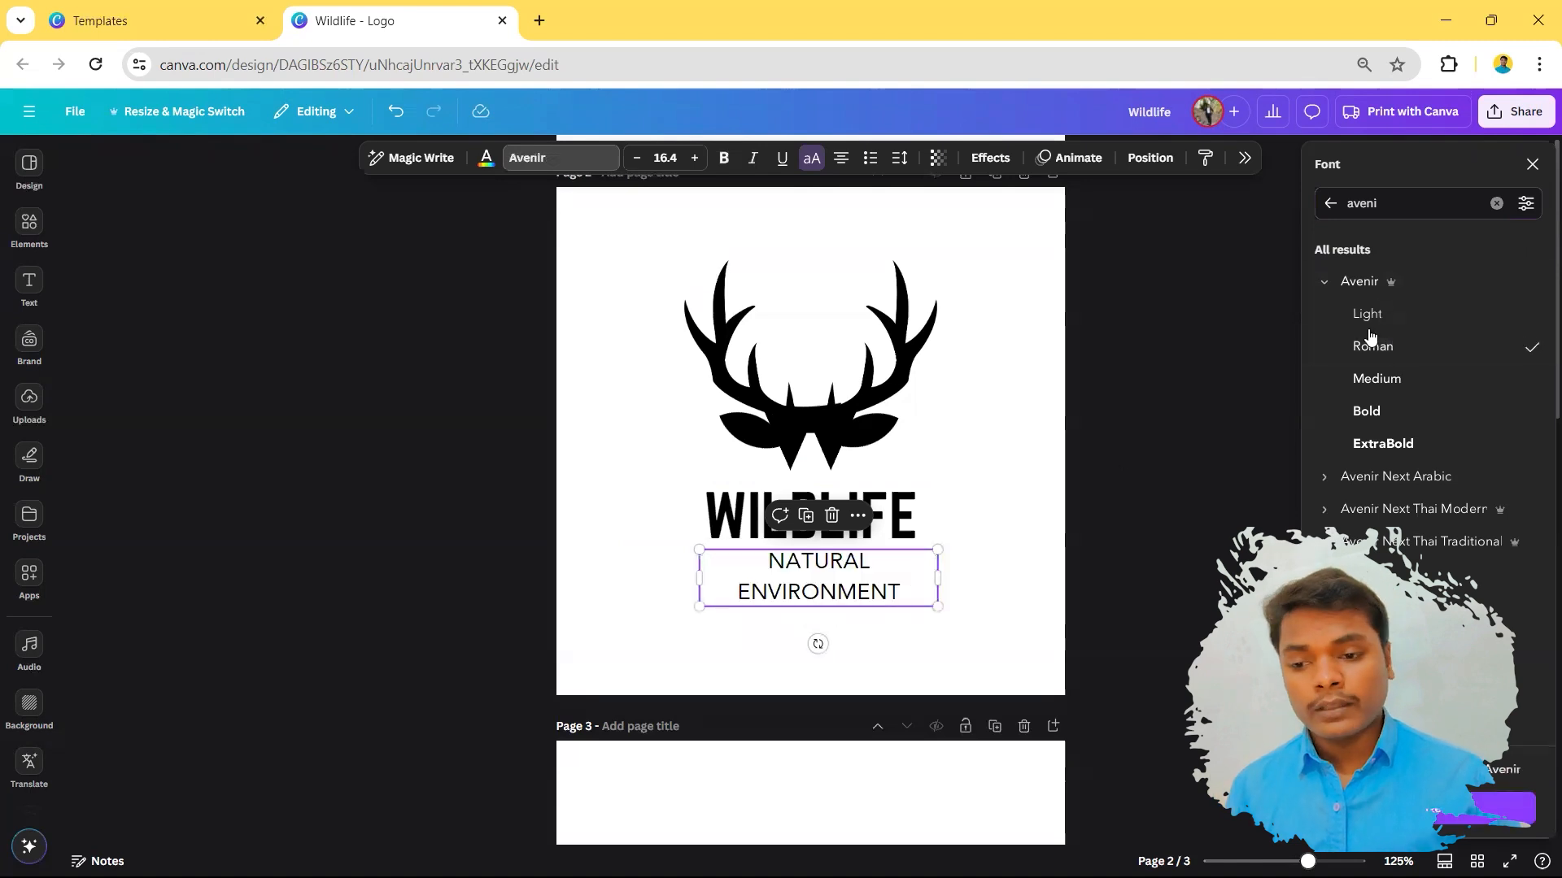
- Shrink the tagline to size 9.5 so it fits on one line beneath WILDLIFE
left_click_drag(948, 593, 887, 564)
left_click(1032, 580)
left_click(920, 578)
left_click(913, 563)
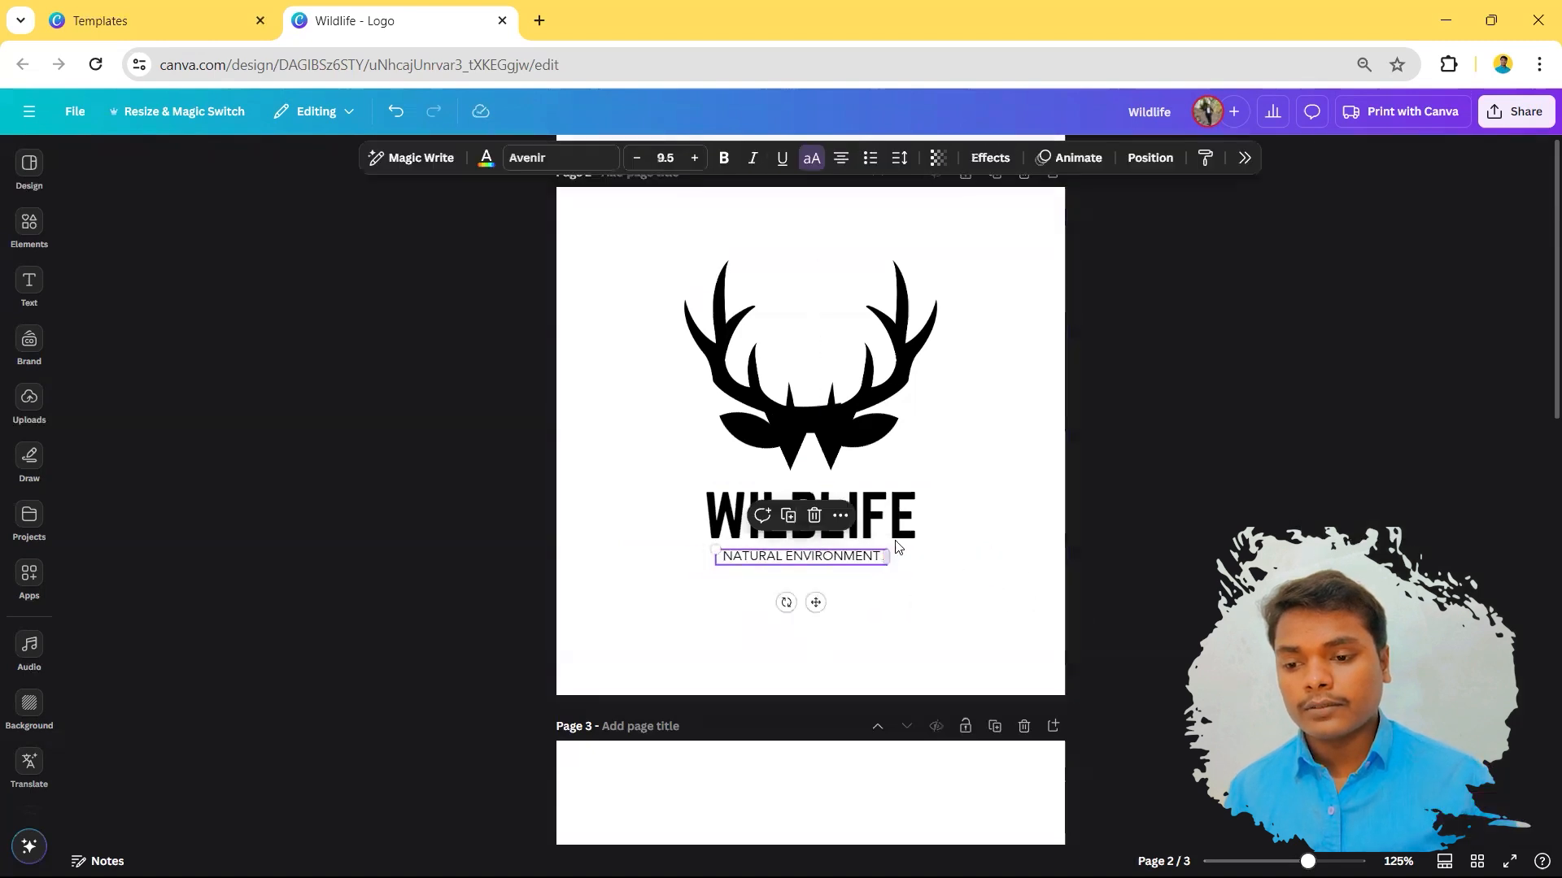
- Enlarge the WILDLIFE title to size 46.6, centre it under the deer head and shift the tagline toward its centre
left_click(901, 525)
left_click_drag(938, 479, 912, 509)
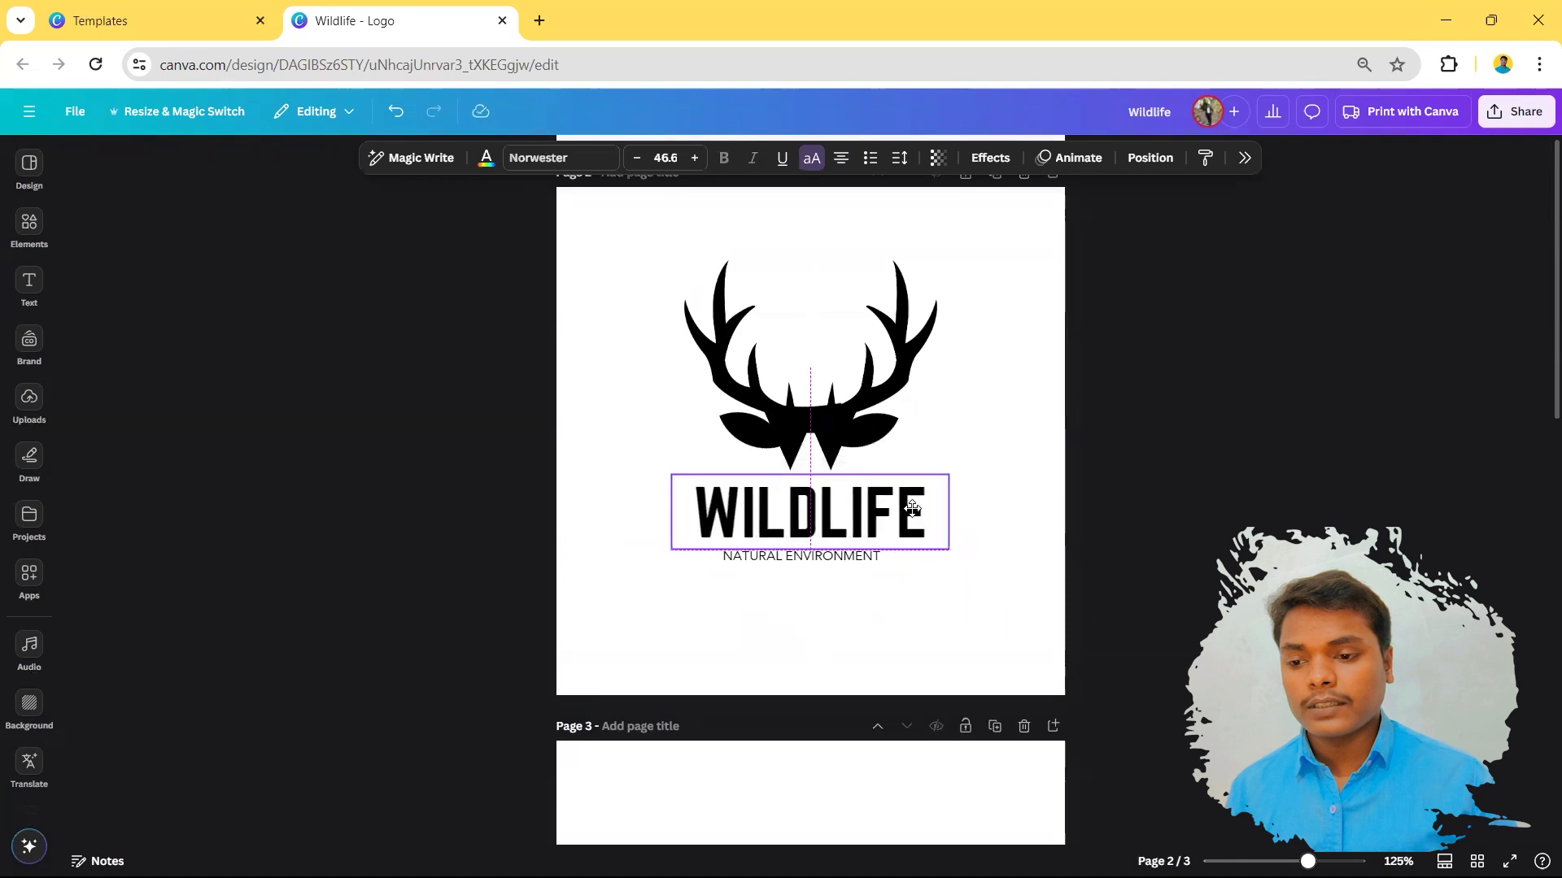
left_click(856, 559)
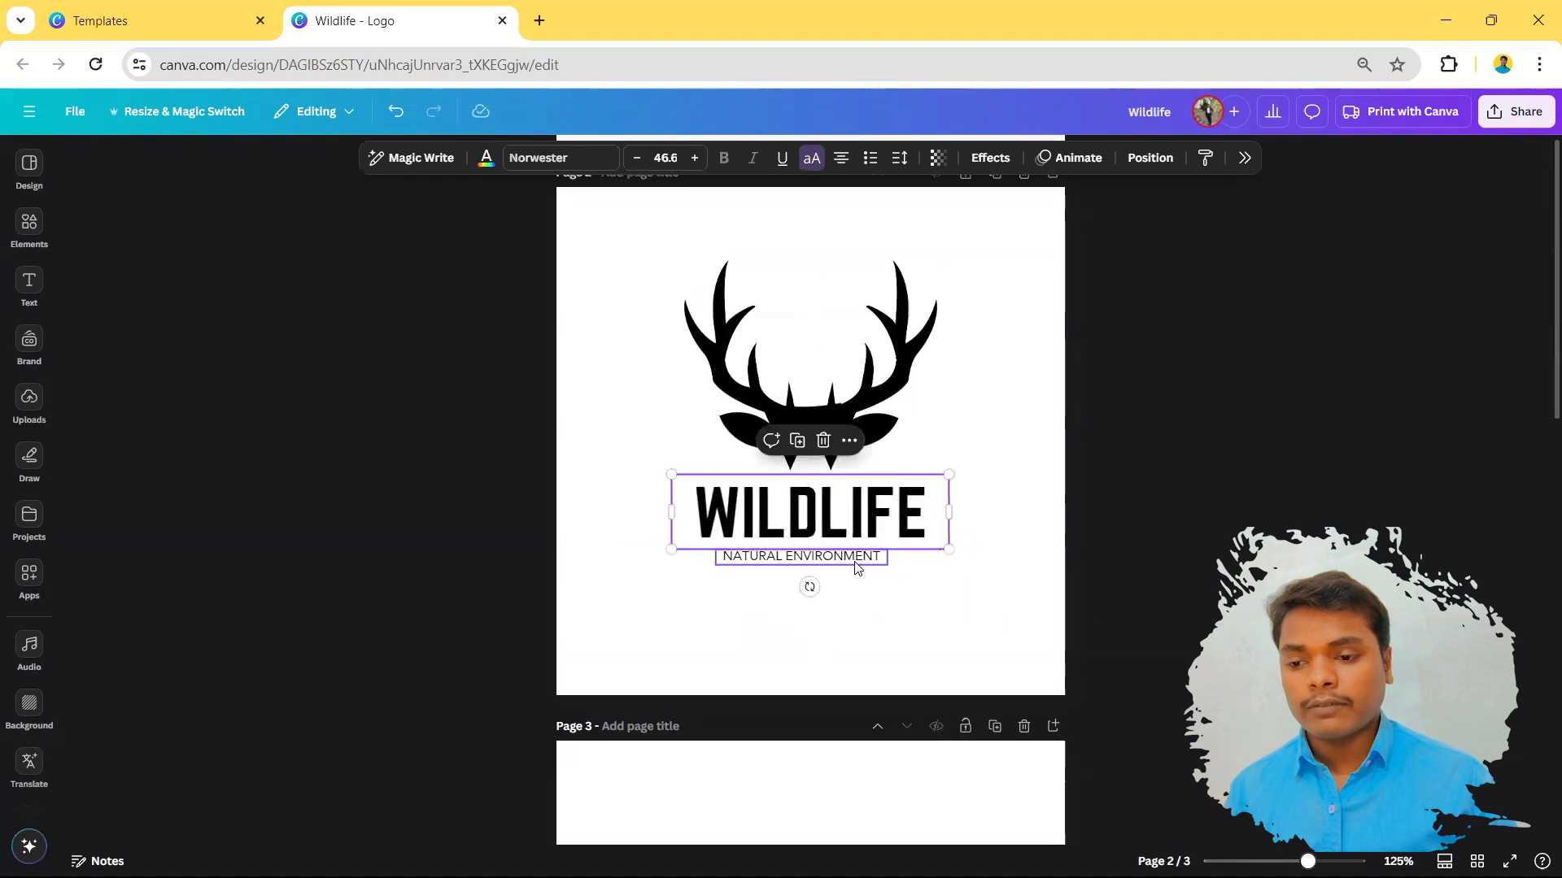
left_click_drag(861, 567, 866, 569)
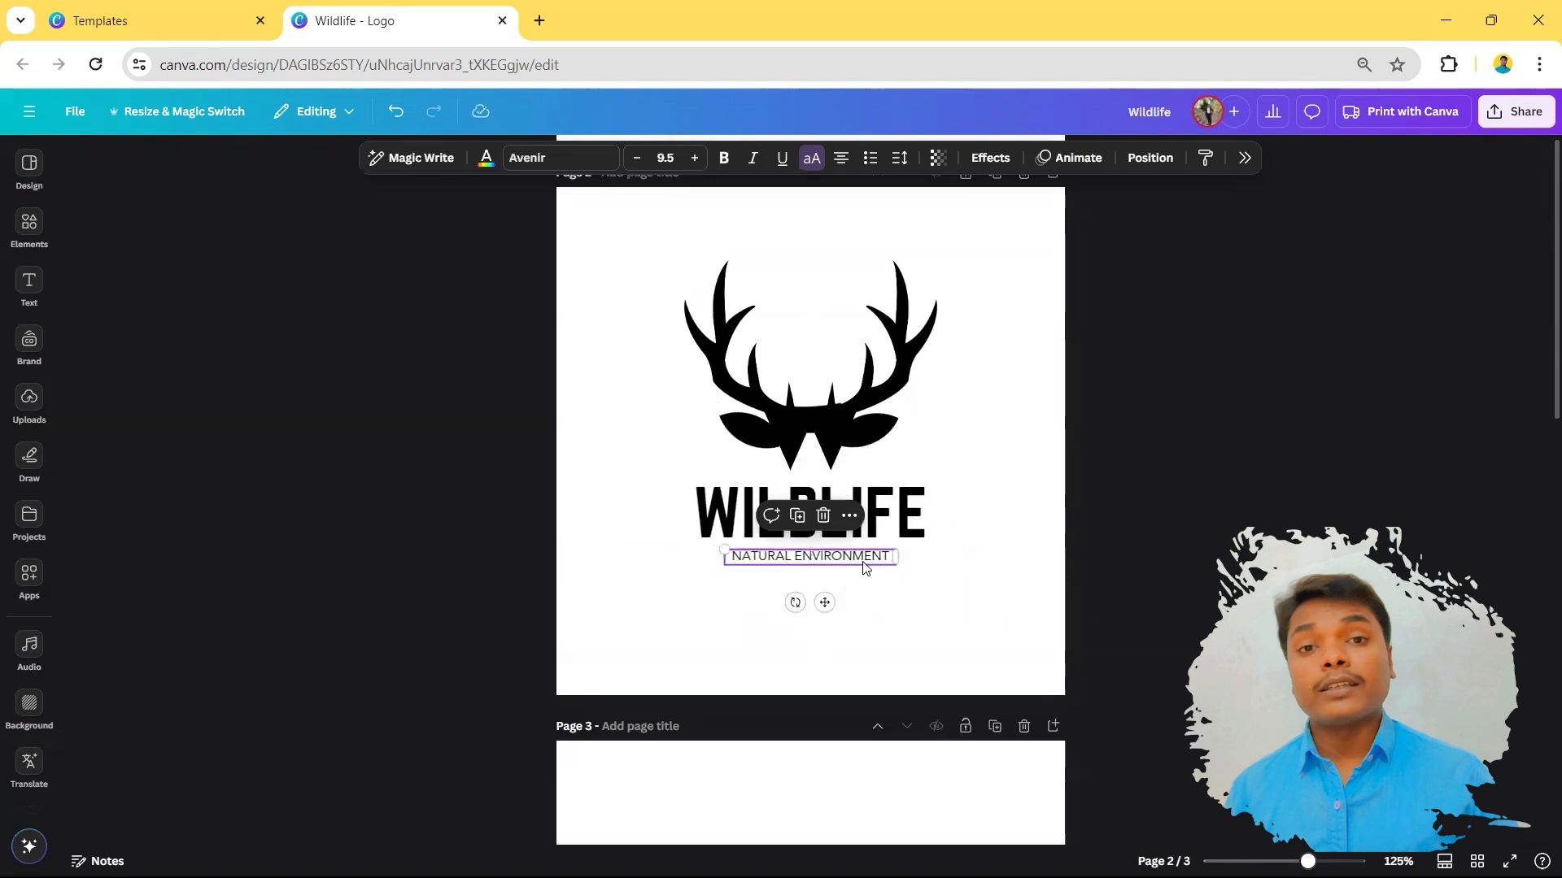
- Duplicate the tagline and stack the two copies centred directly beneath the WILDLIFE title
key("ctrl+d")
left_click_drag(824, 578, 811, 542)
scroll(806, 547, "up", 3)
scroll(893, 572, "up", 1)
key("Up")
left_click(1027, 608)
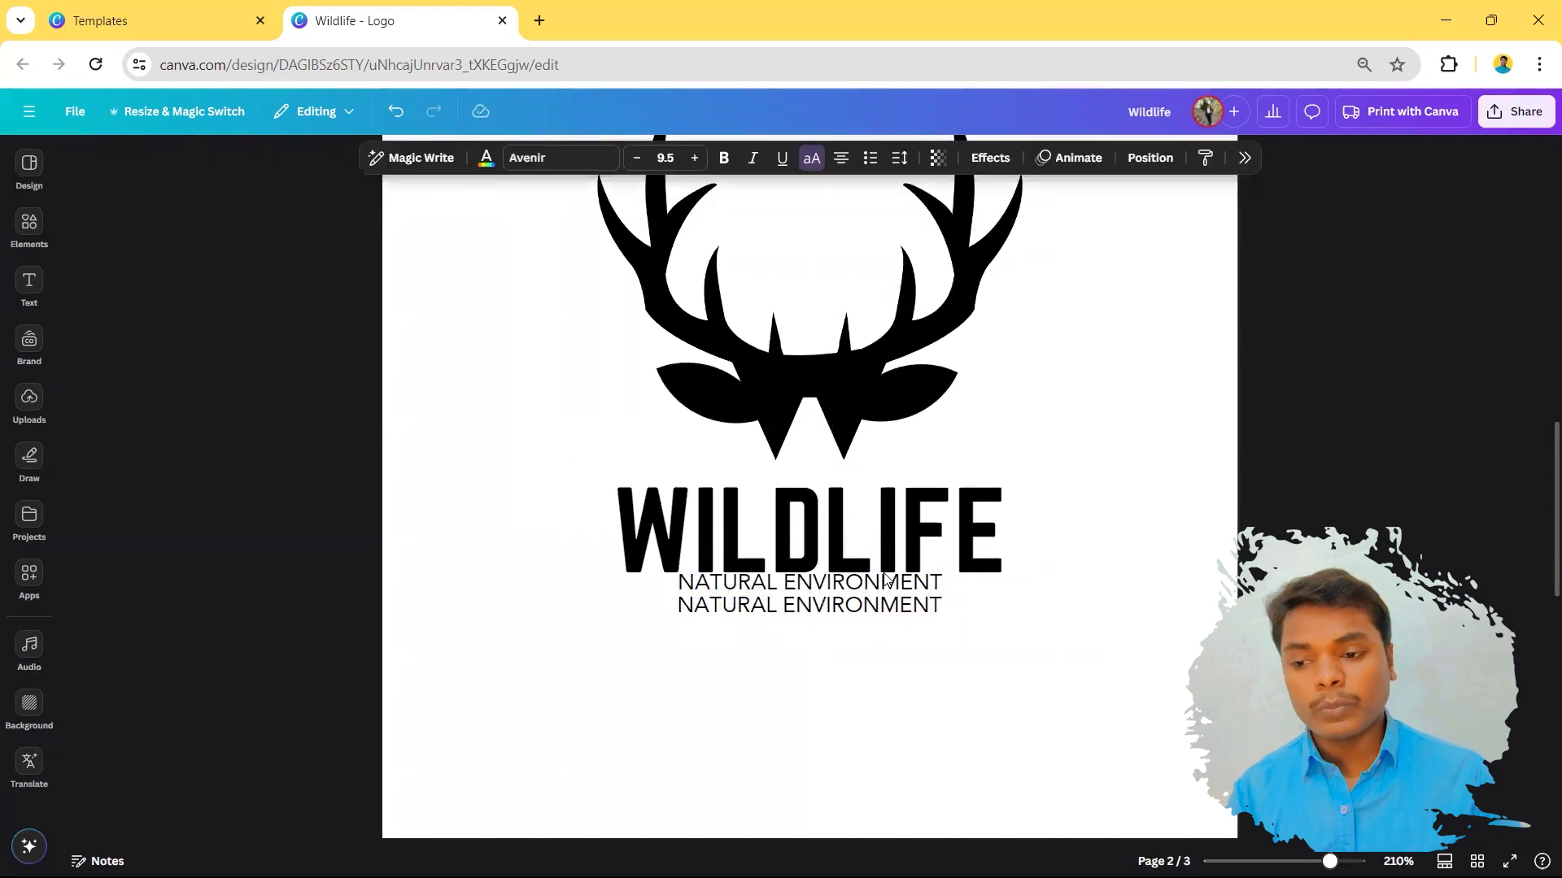
- Nudge the lower tagline copy slightly up and delete the upper copy that touches the WILDLIFE title
left_click(771, 567)
left_click(871, 615)
key("Up")
key("Up")
key("Up")
left_click(862, 583)
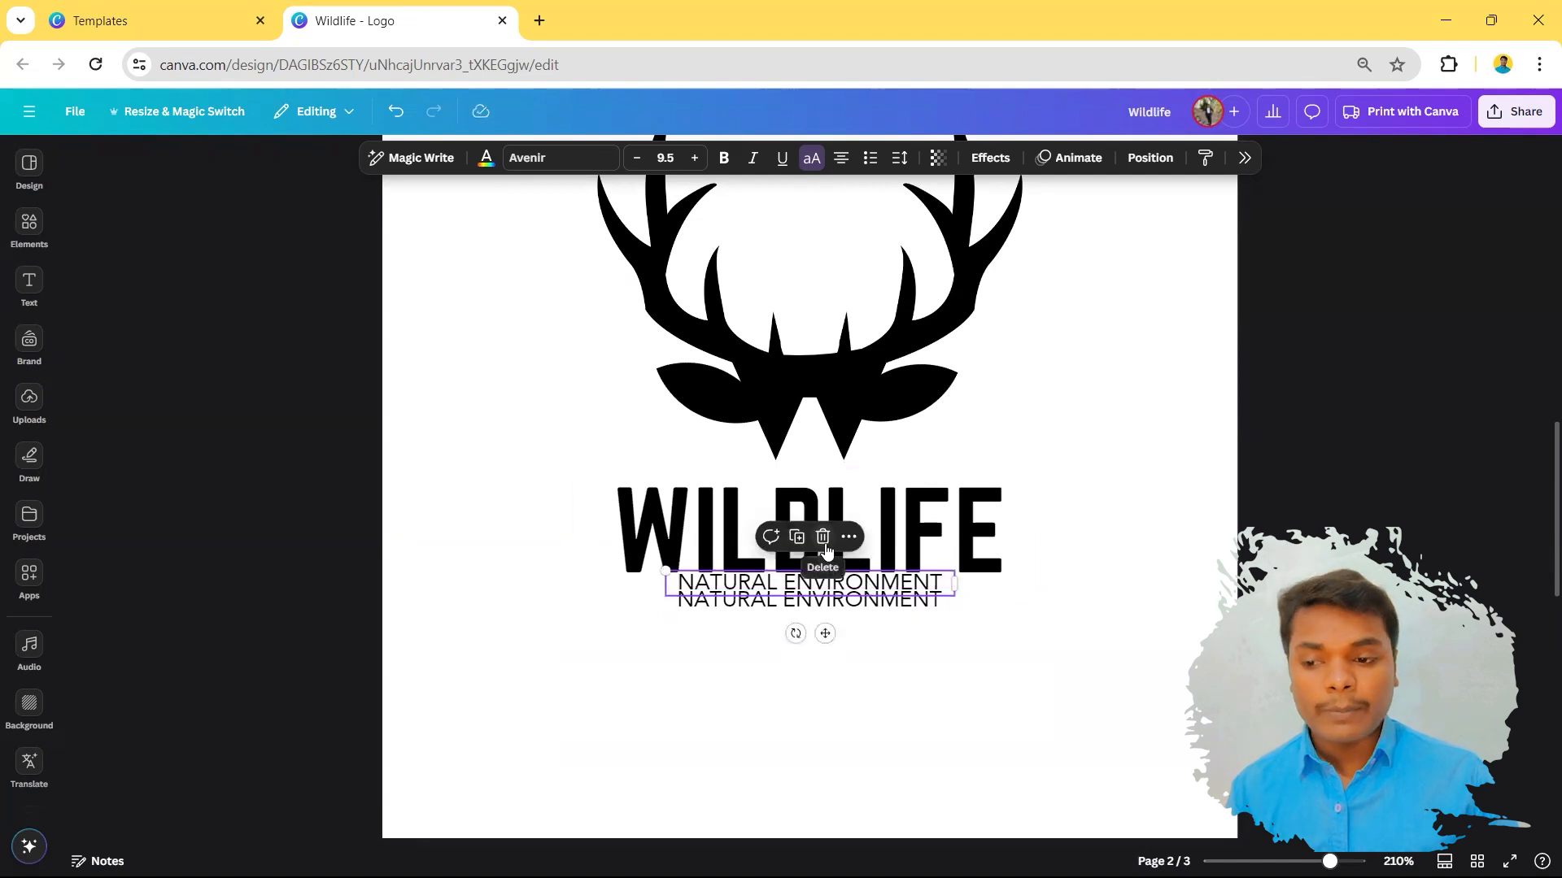
left_click(824, 537)
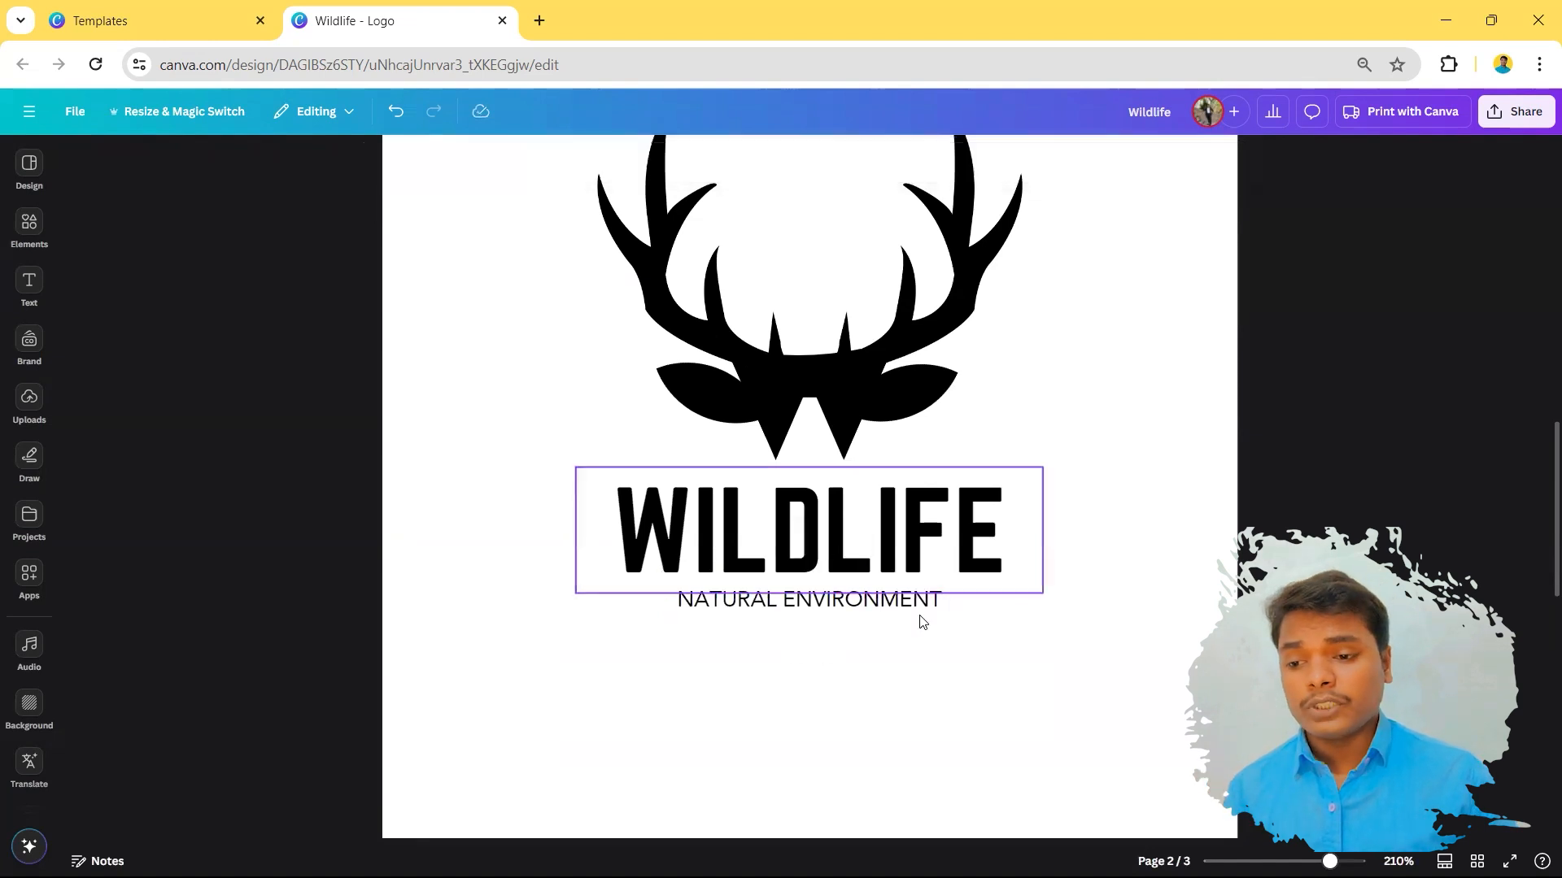
left_click(935, 612)
scroll(1033, 661, "down", 3)
left_click(1033, 660)
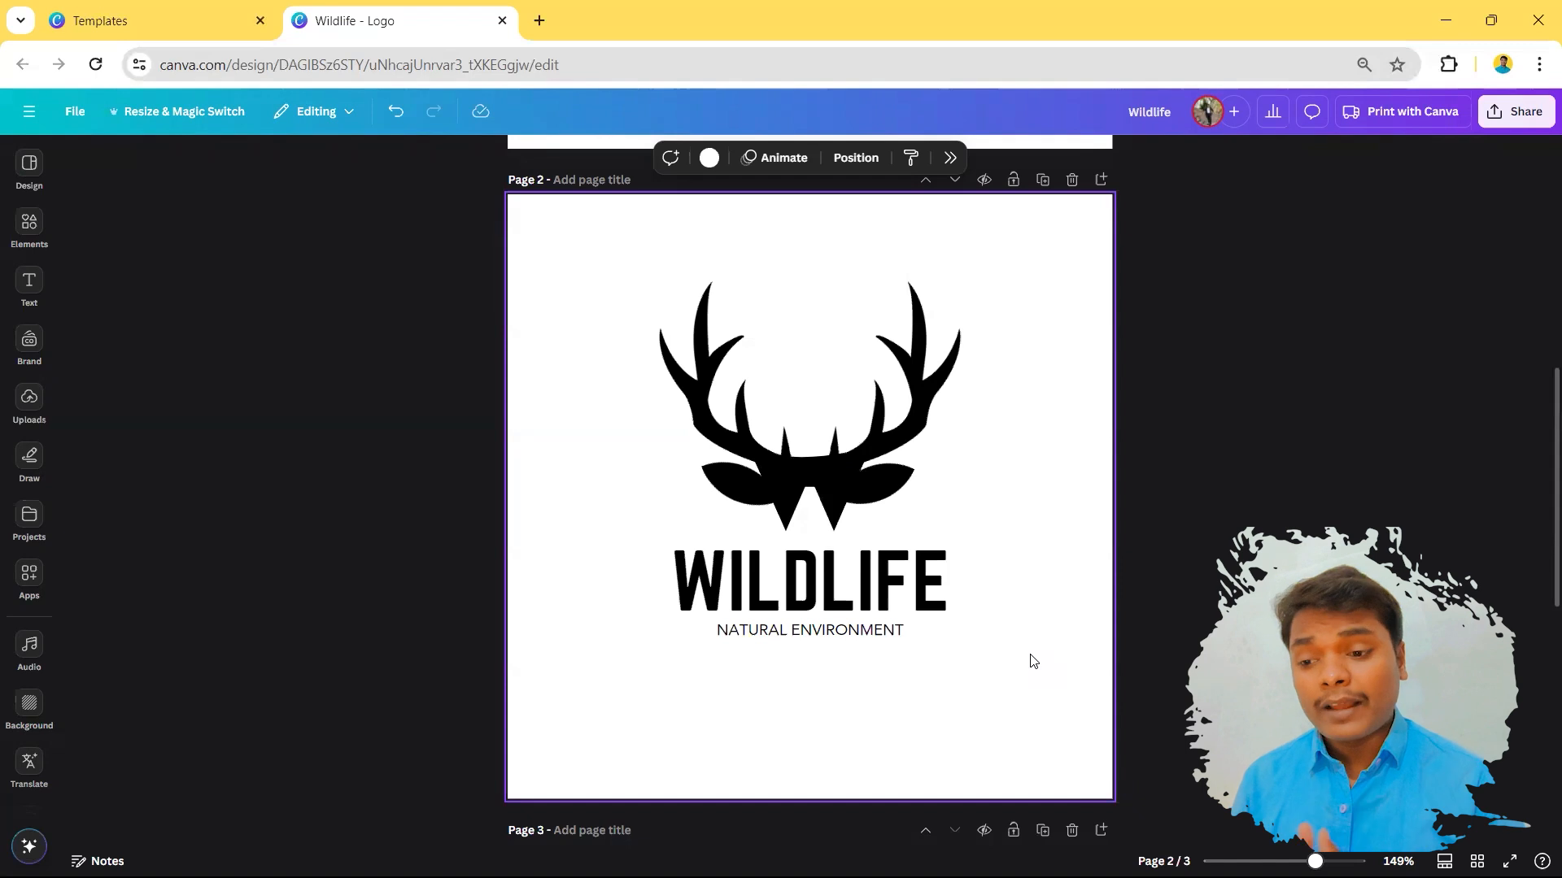
- Select the whole logo on page 2, enlarge it proportionally and centre it on the page
left_click_drag(1082, 710, 636, 272)
mouse_move(824, 440)
left_mouse_down()
mouse_move(824, 460)
mouse_move(824, 429)
left_mouse_up()
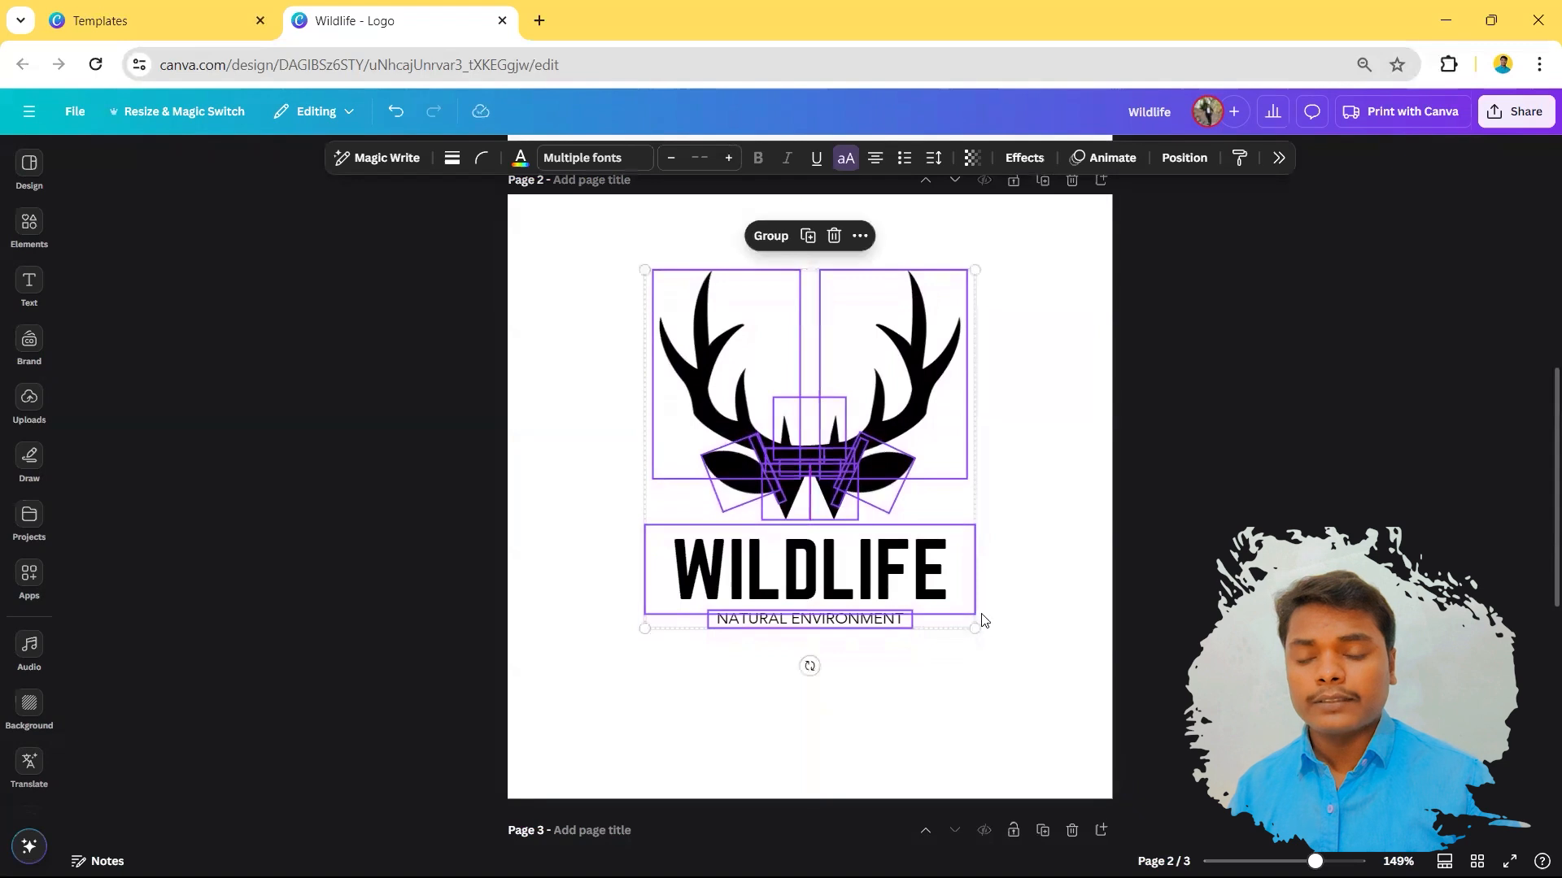
left_click_drag(975, 626, 1032, 691)
mouse_move(915, 586)
left_mouse_down()
mouse_move(906, 559)
mouse_move(893, 586)
left_mouse_up()
left_click(1144, 559)
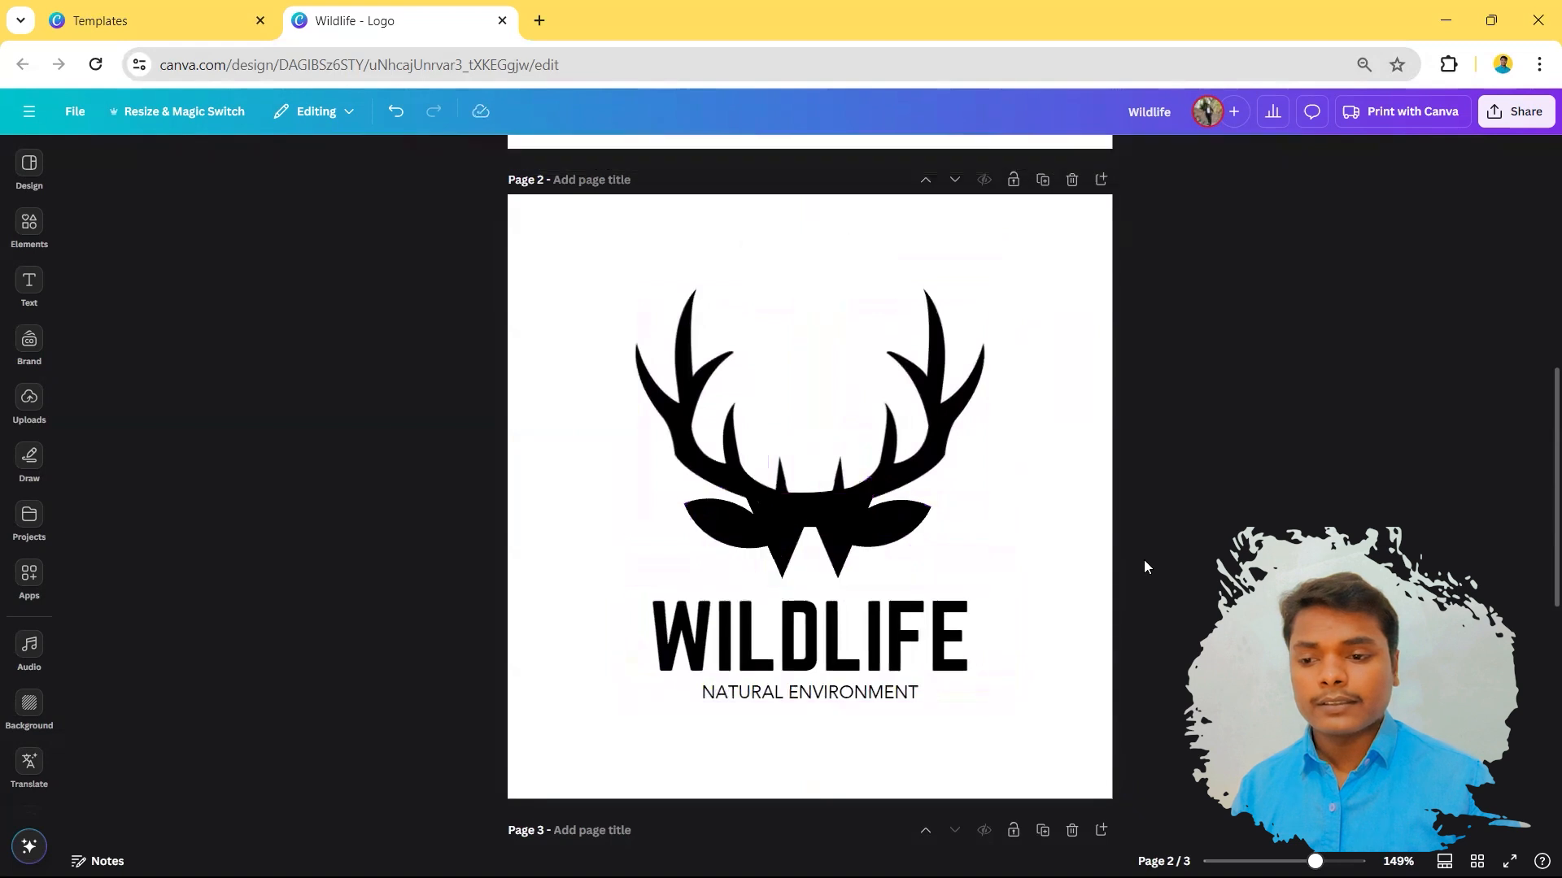
key("ctrl+minus")
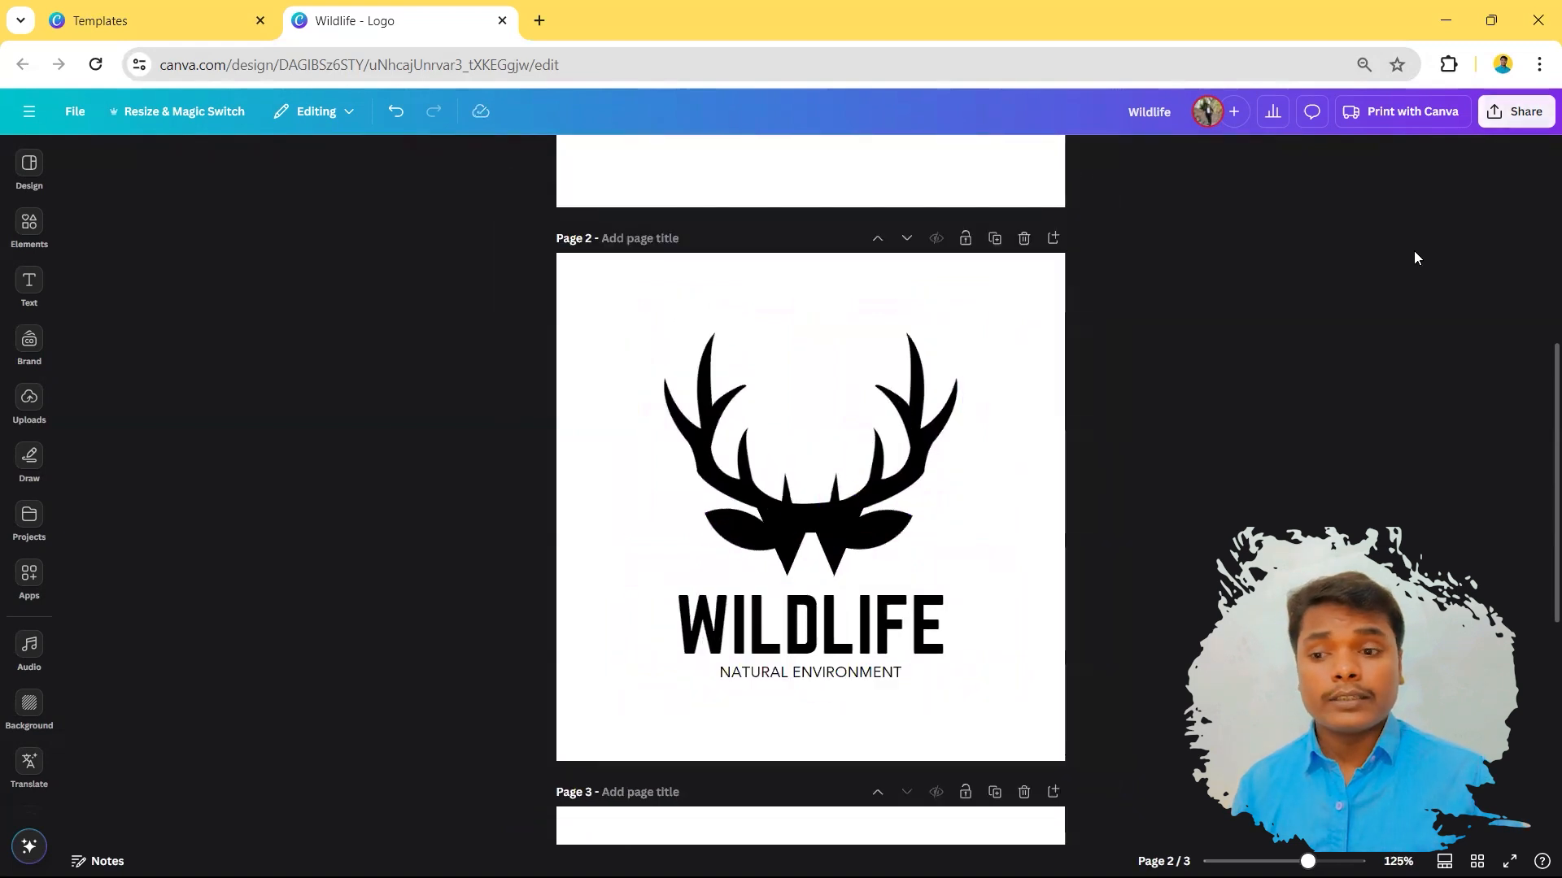
- Download only page 2 as a PNG at size 3.125 (1,563 × 1,563 px) with a transparent background
left_click(1515, 111)
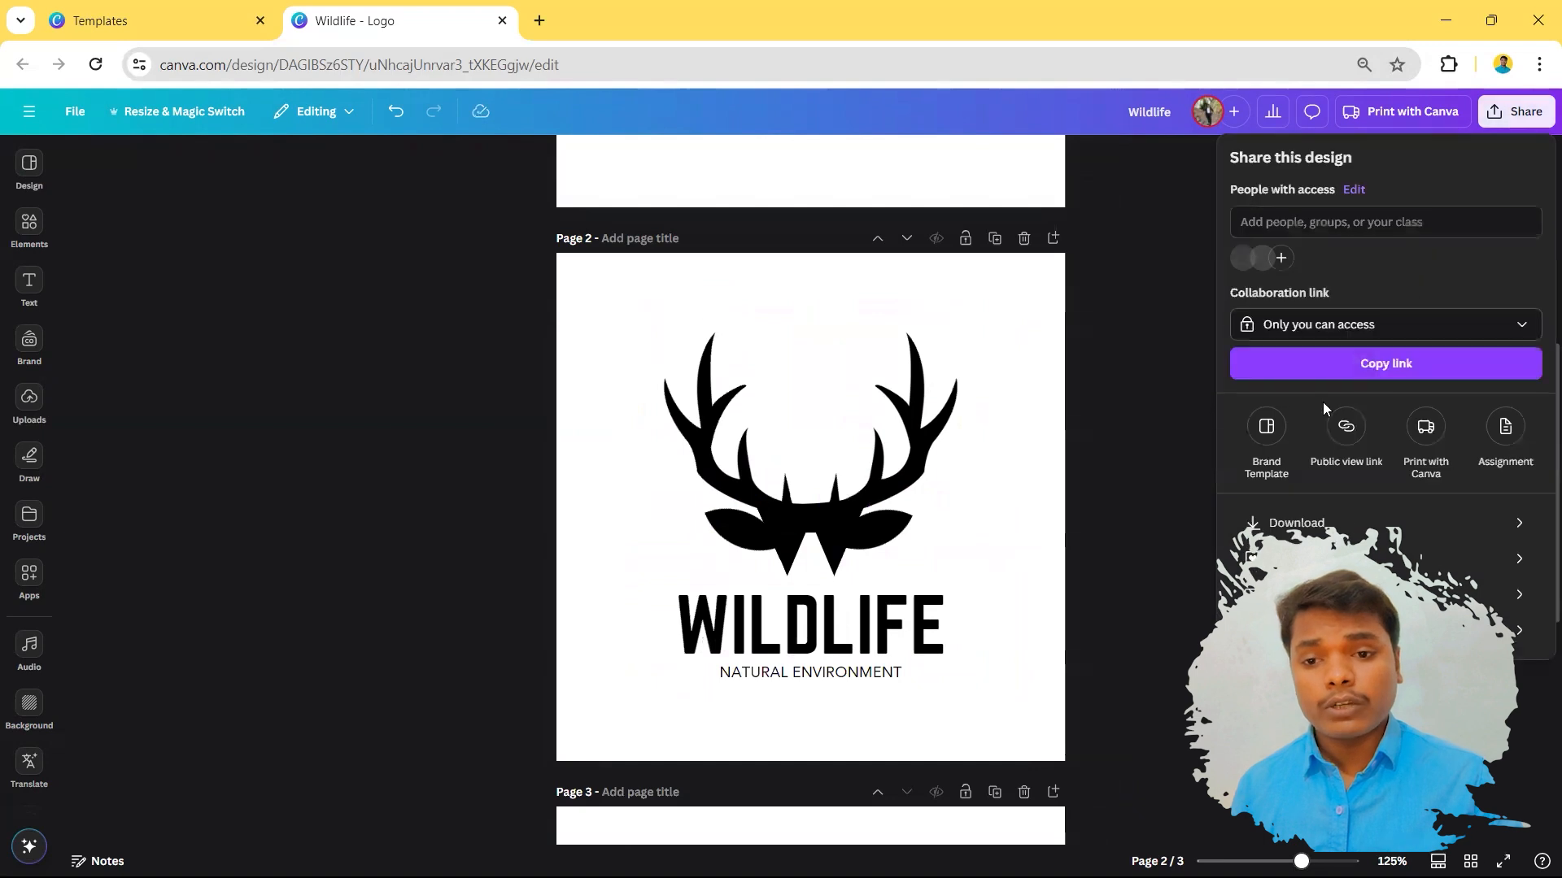
left_click(1299, 523)
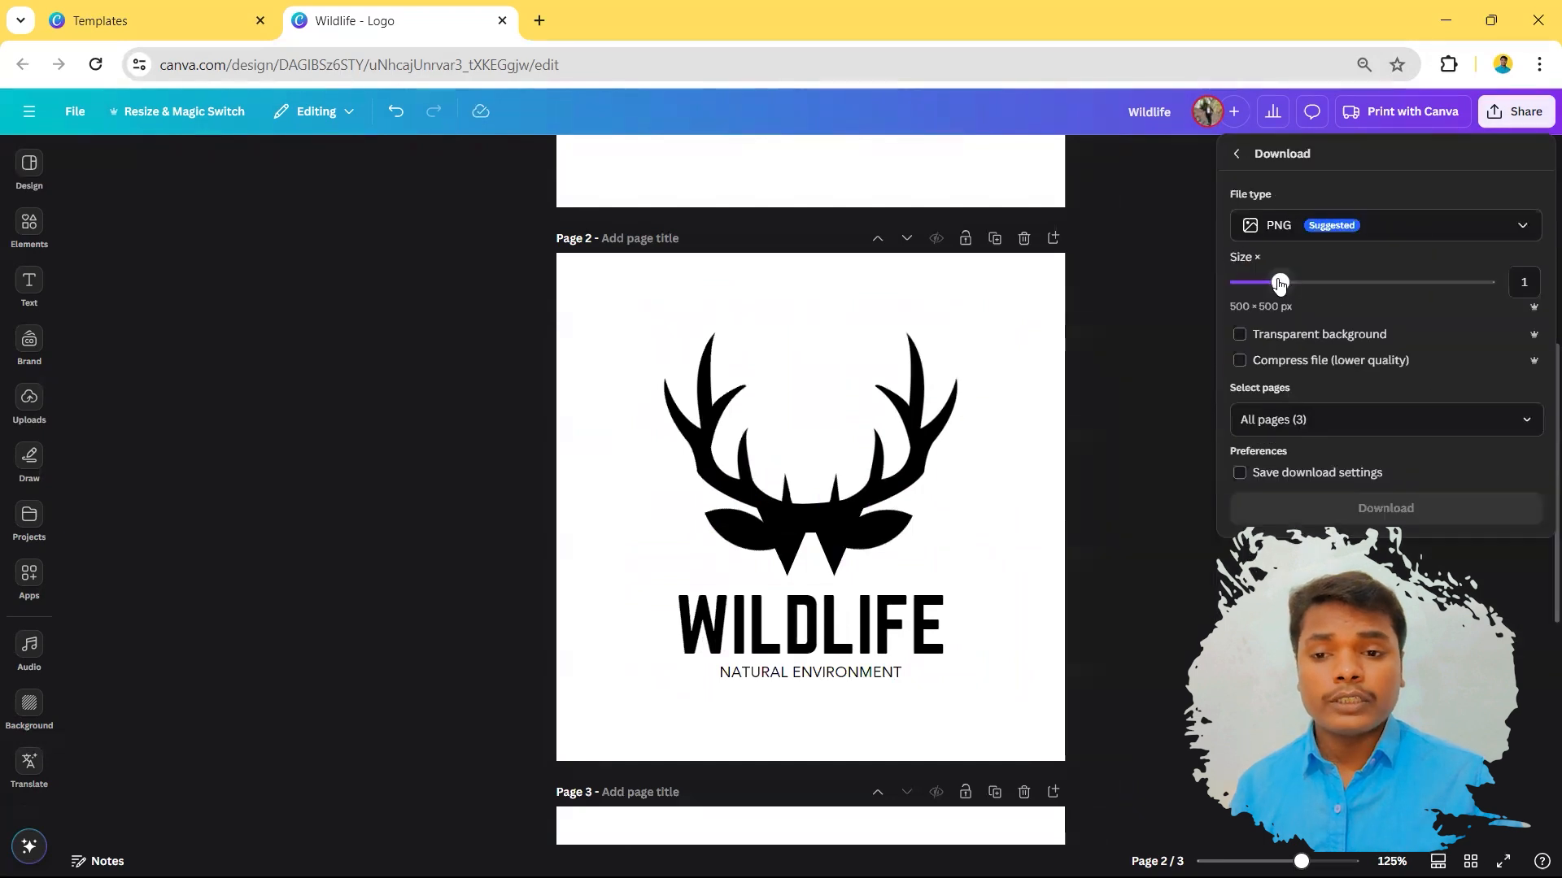
left_click(1495, 283)
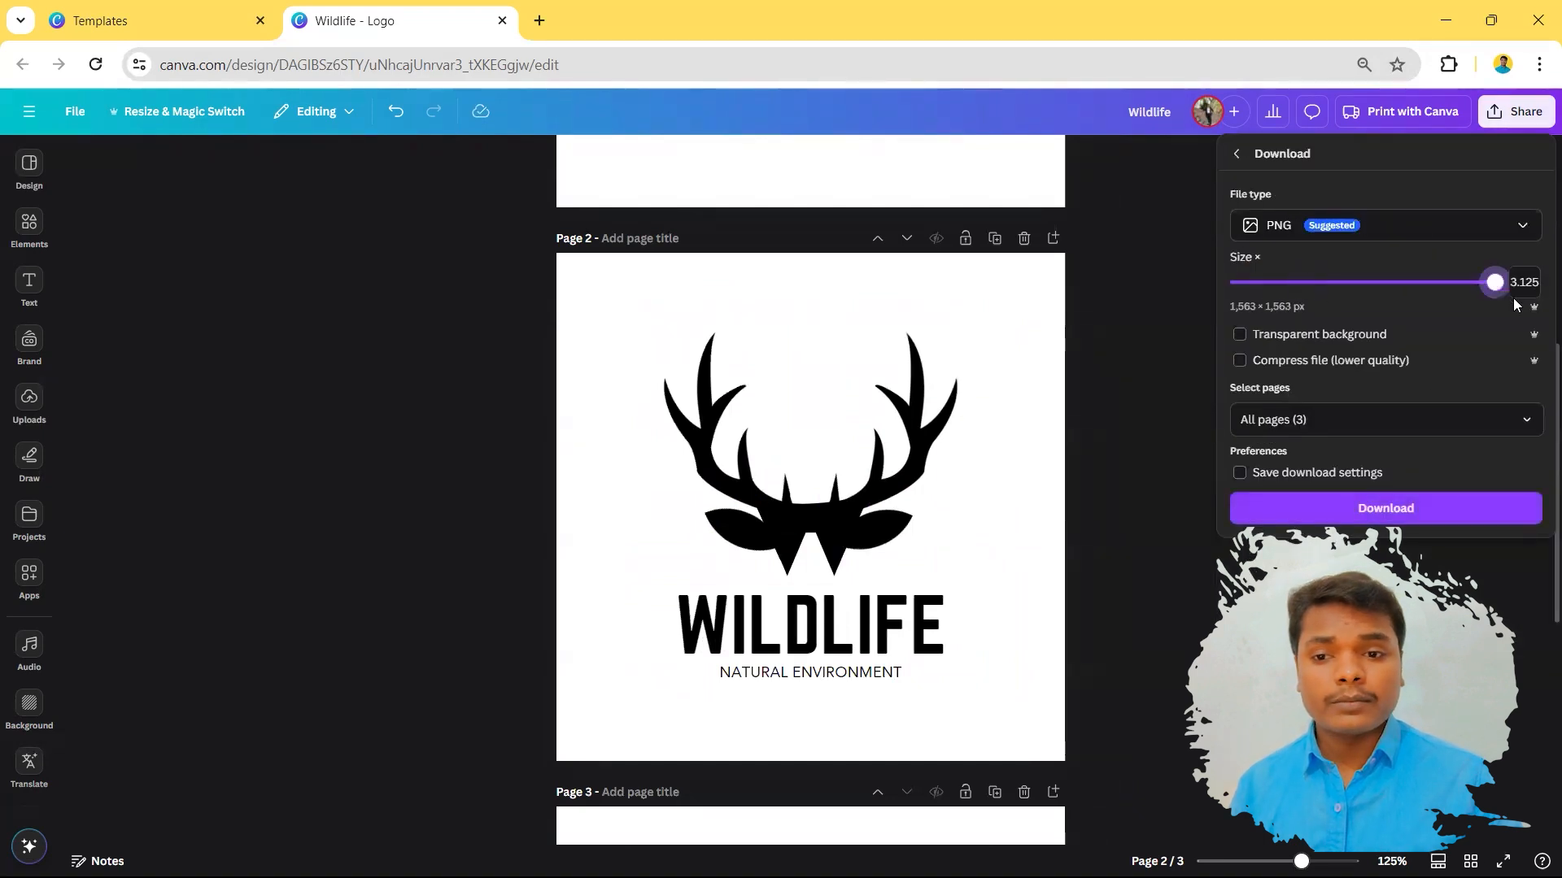
left_click(1307, 342)
left_click(1325, 418)
left_click(1341, 514)
left_click(1375, 675)
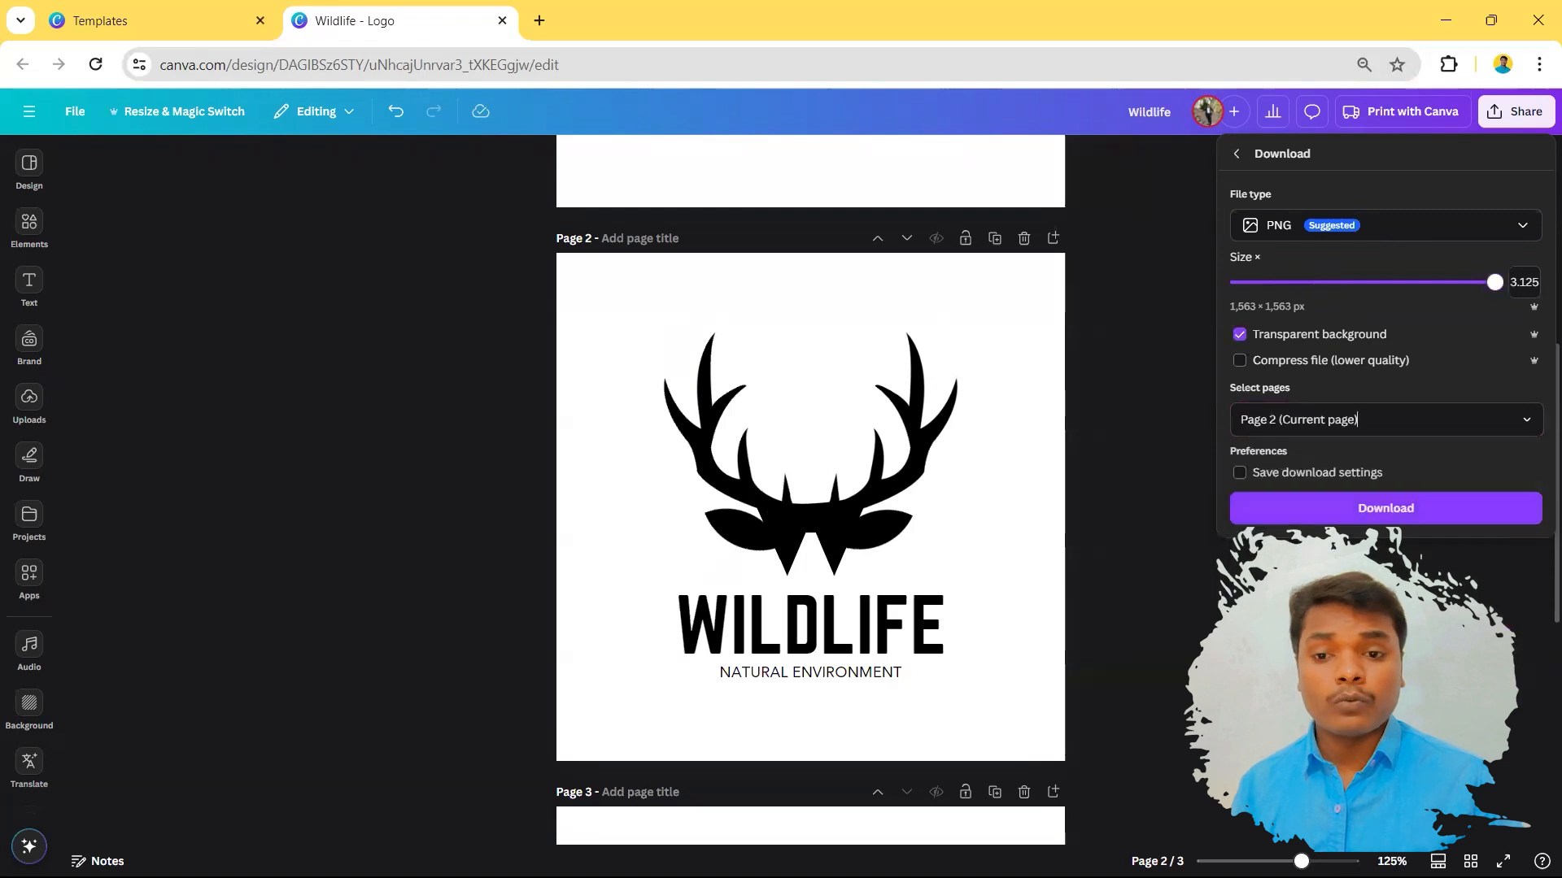
left_click(1369, 508)
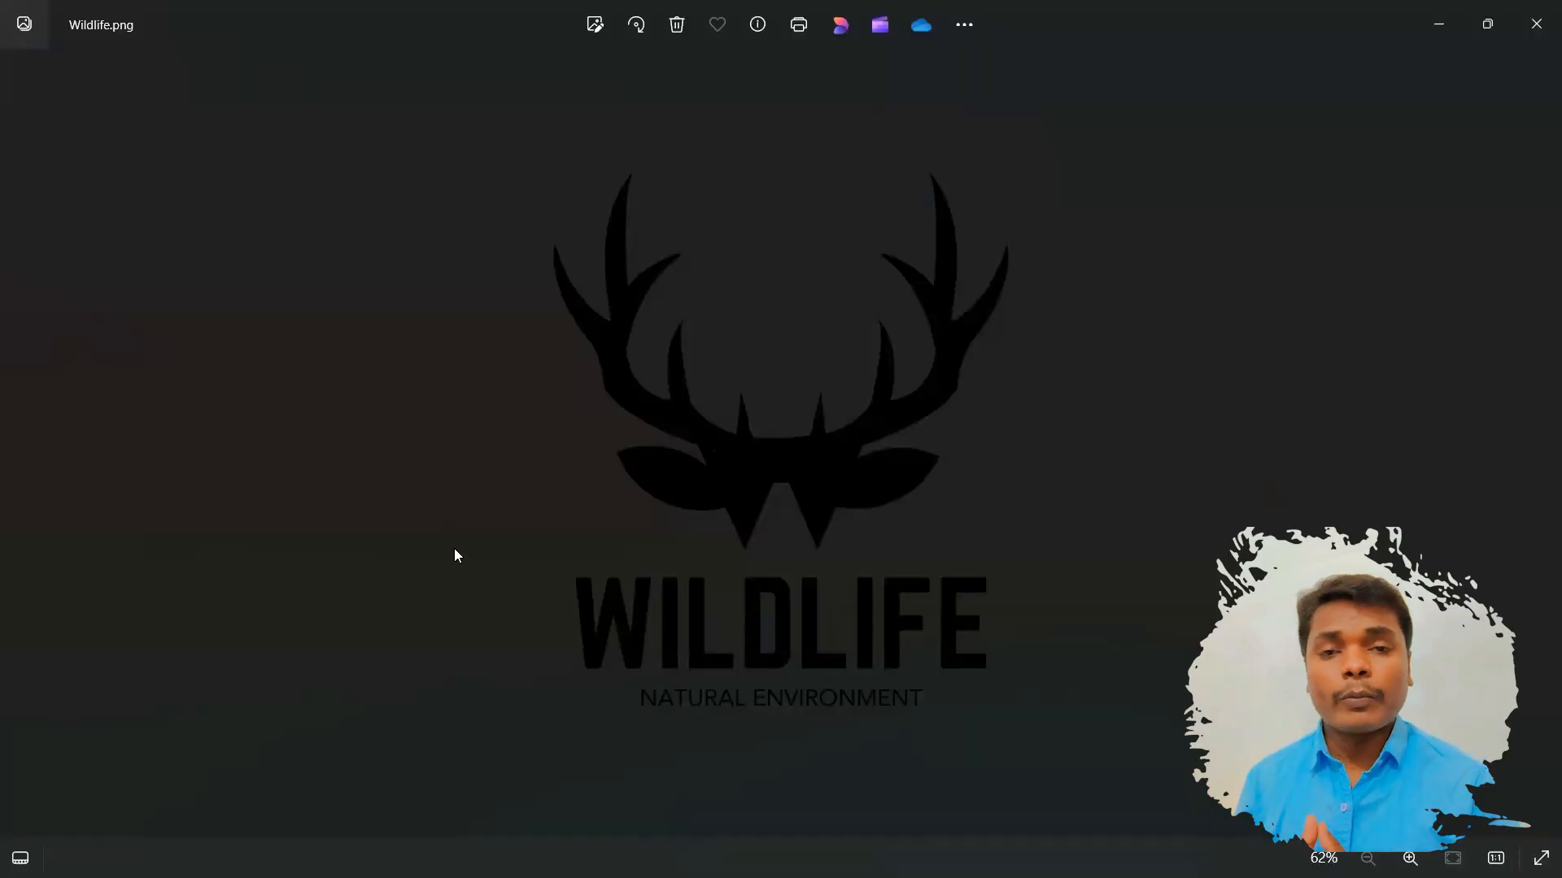
- Inspect the downloaded Wildlife.png up close in the image viewer and close the viewer
scroll(890, 495, "up", 5)
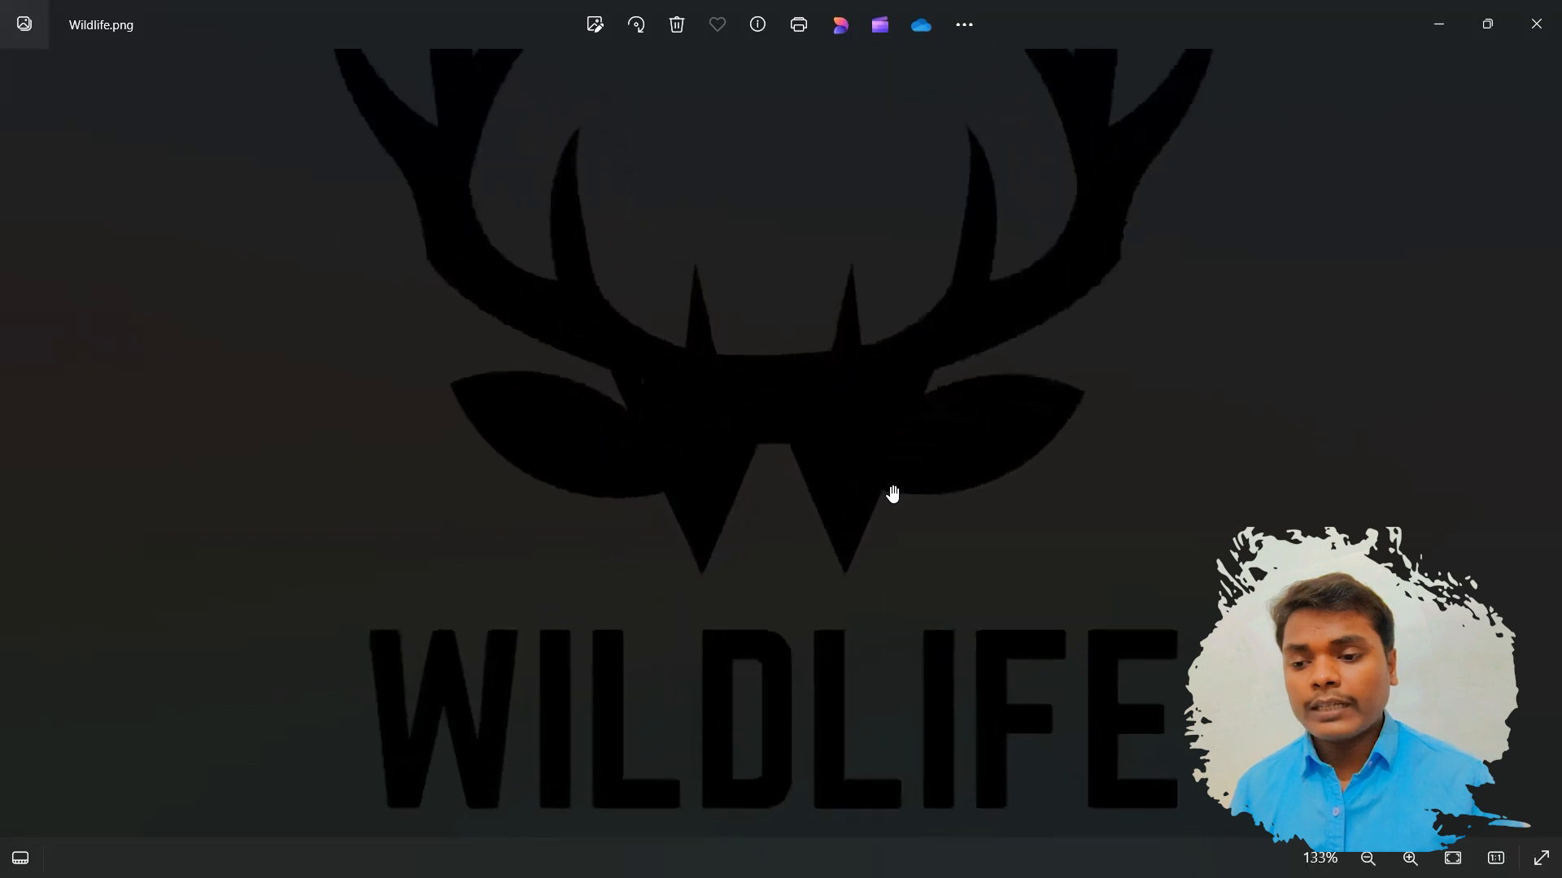
scroll(940, 466, "down", 5)
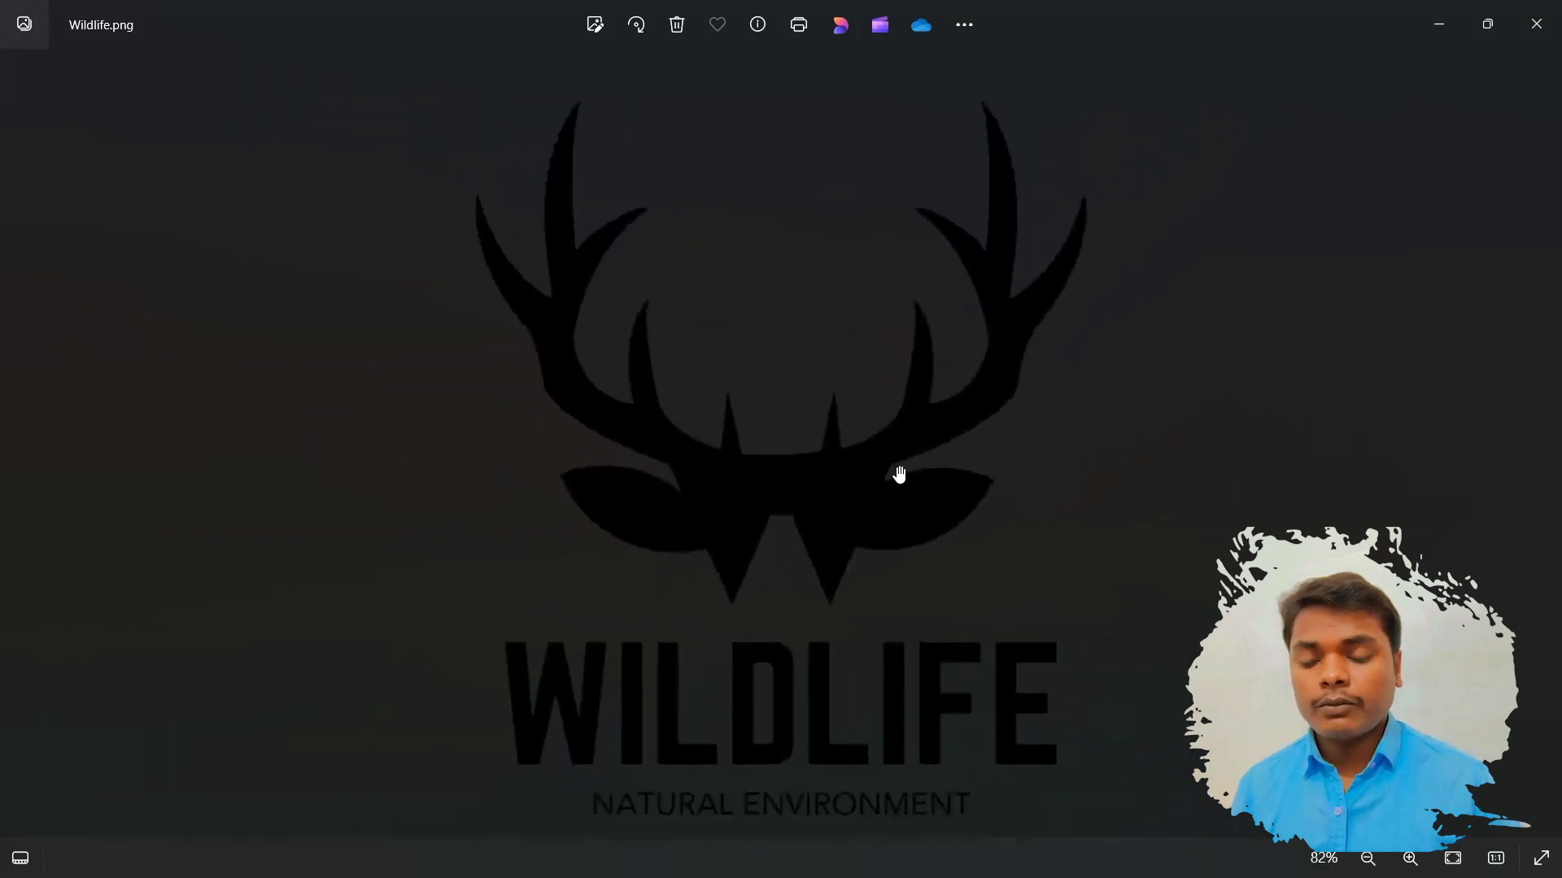
left_click(1535, 23)
- Download only page 2 of the design as an SVG with a transparent background
left_click(1514, 111)
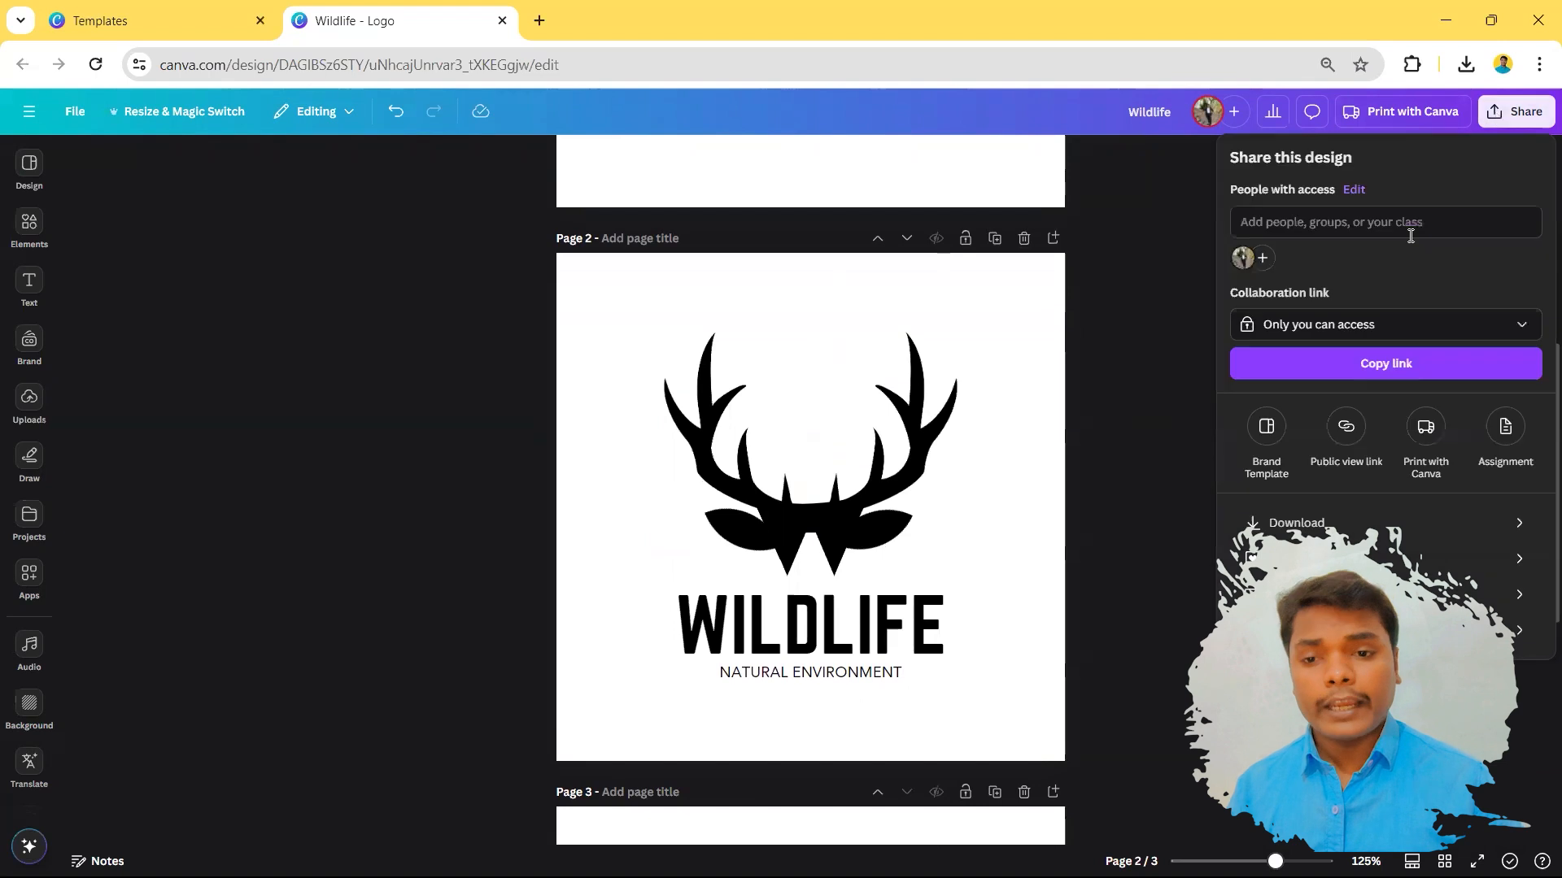
left_click(1323, 524)
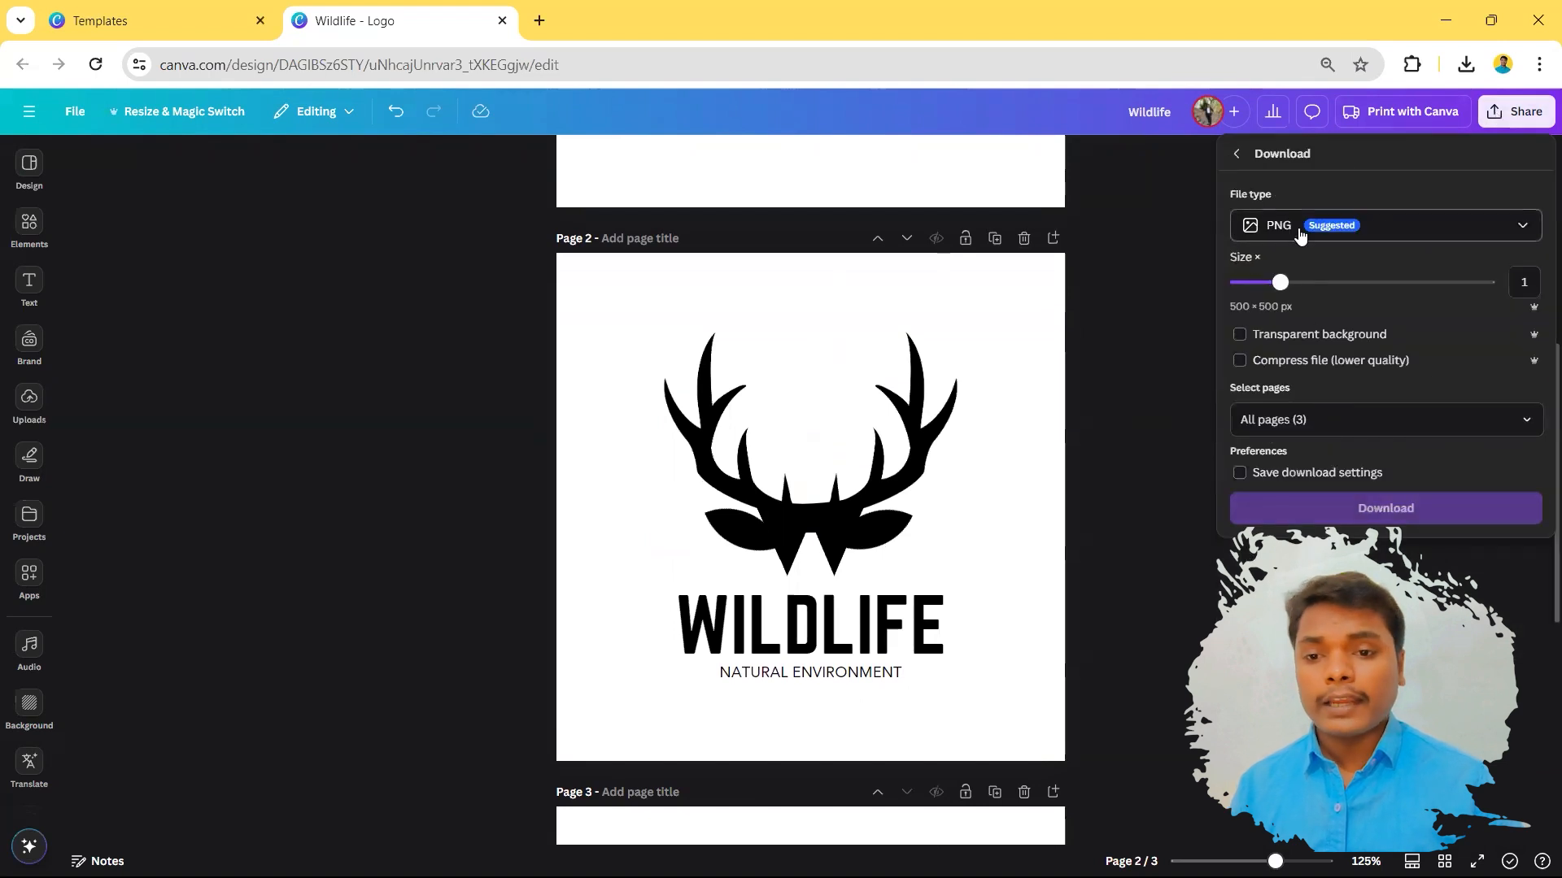
left_click(1293, 227)
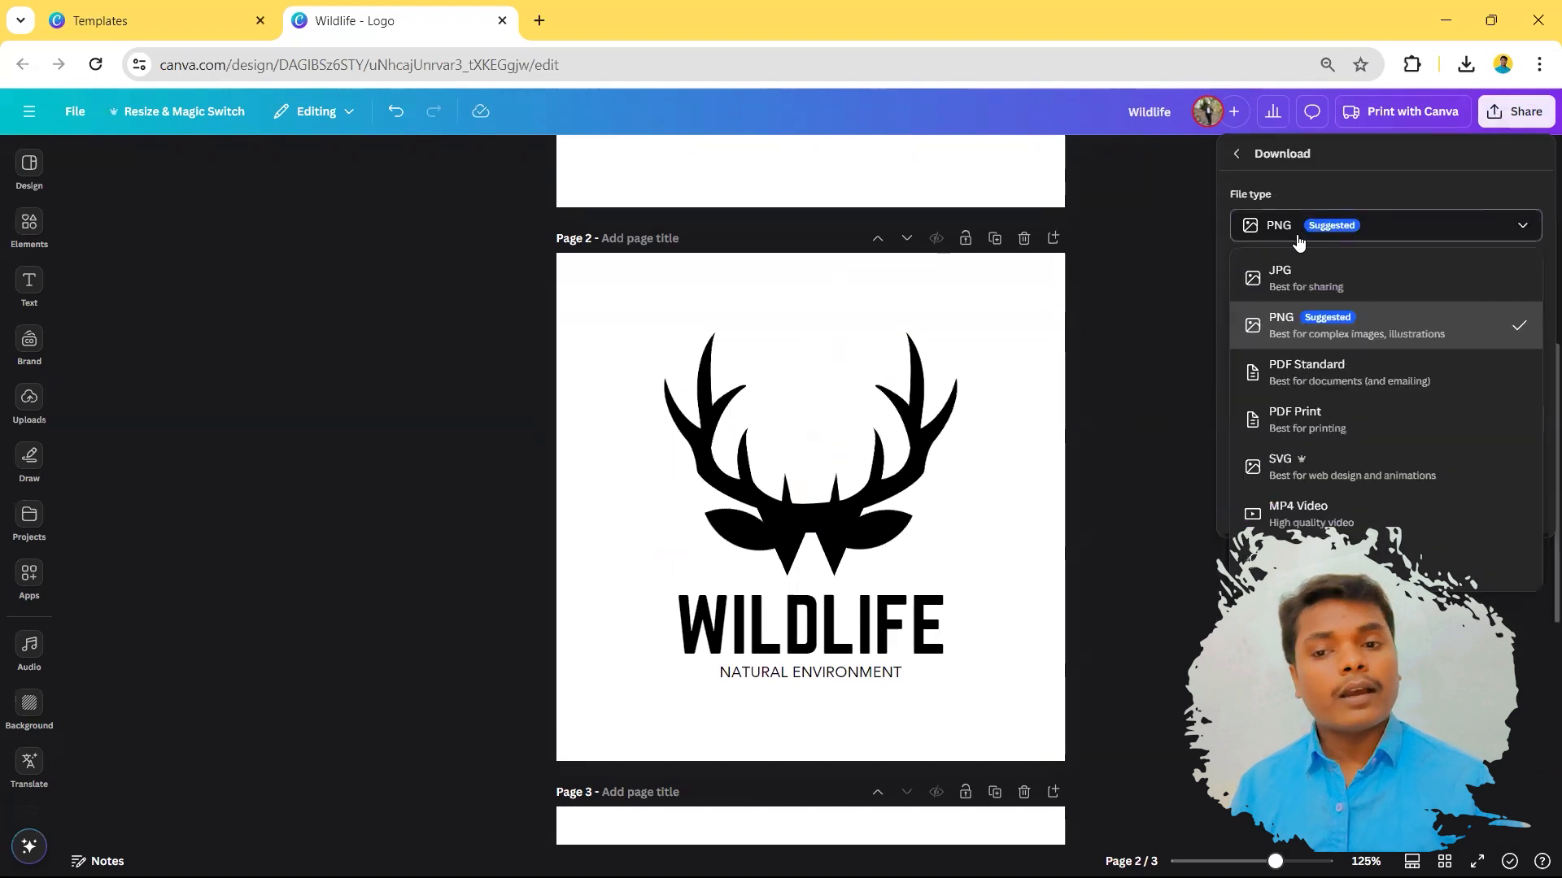
left_click(1297, 465)
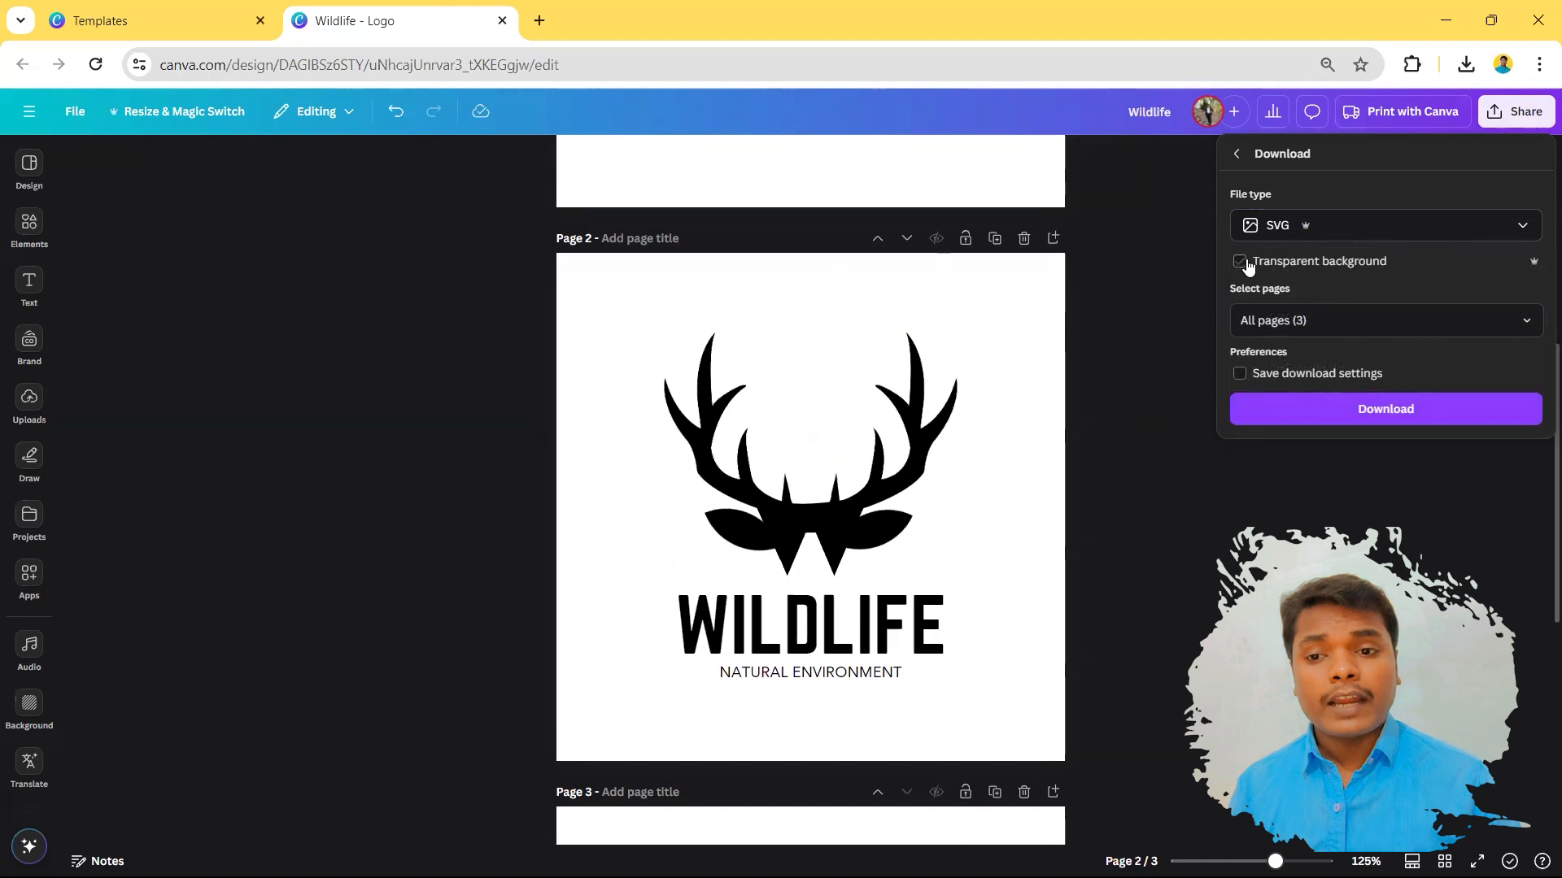
left_click(1299, 320)
left_click(1310, 366)
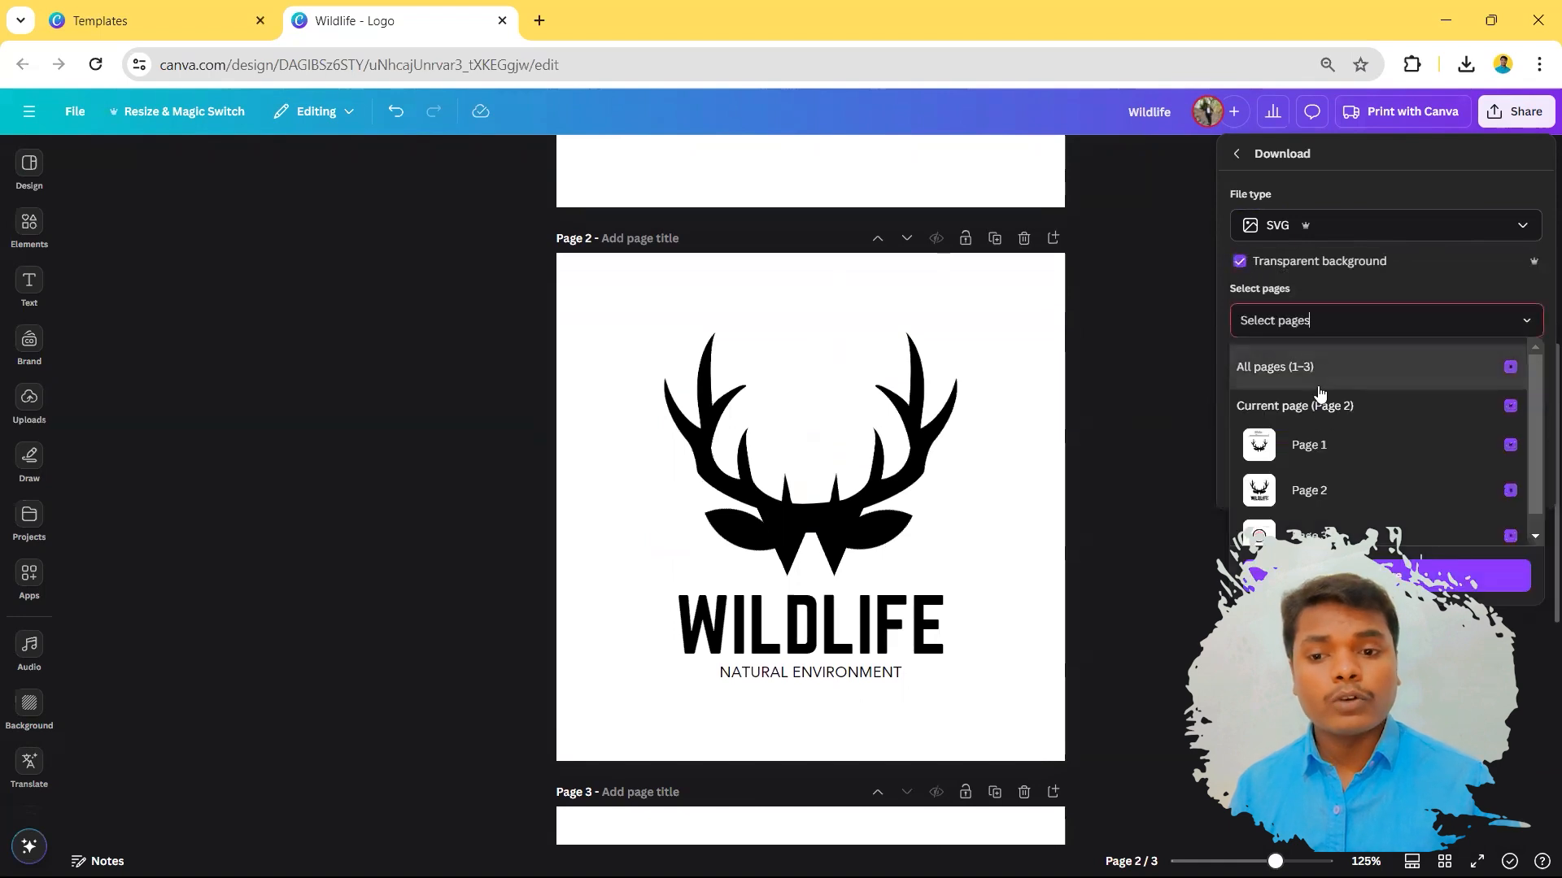
left_click(1321, 407)
left_click(1357, 319)
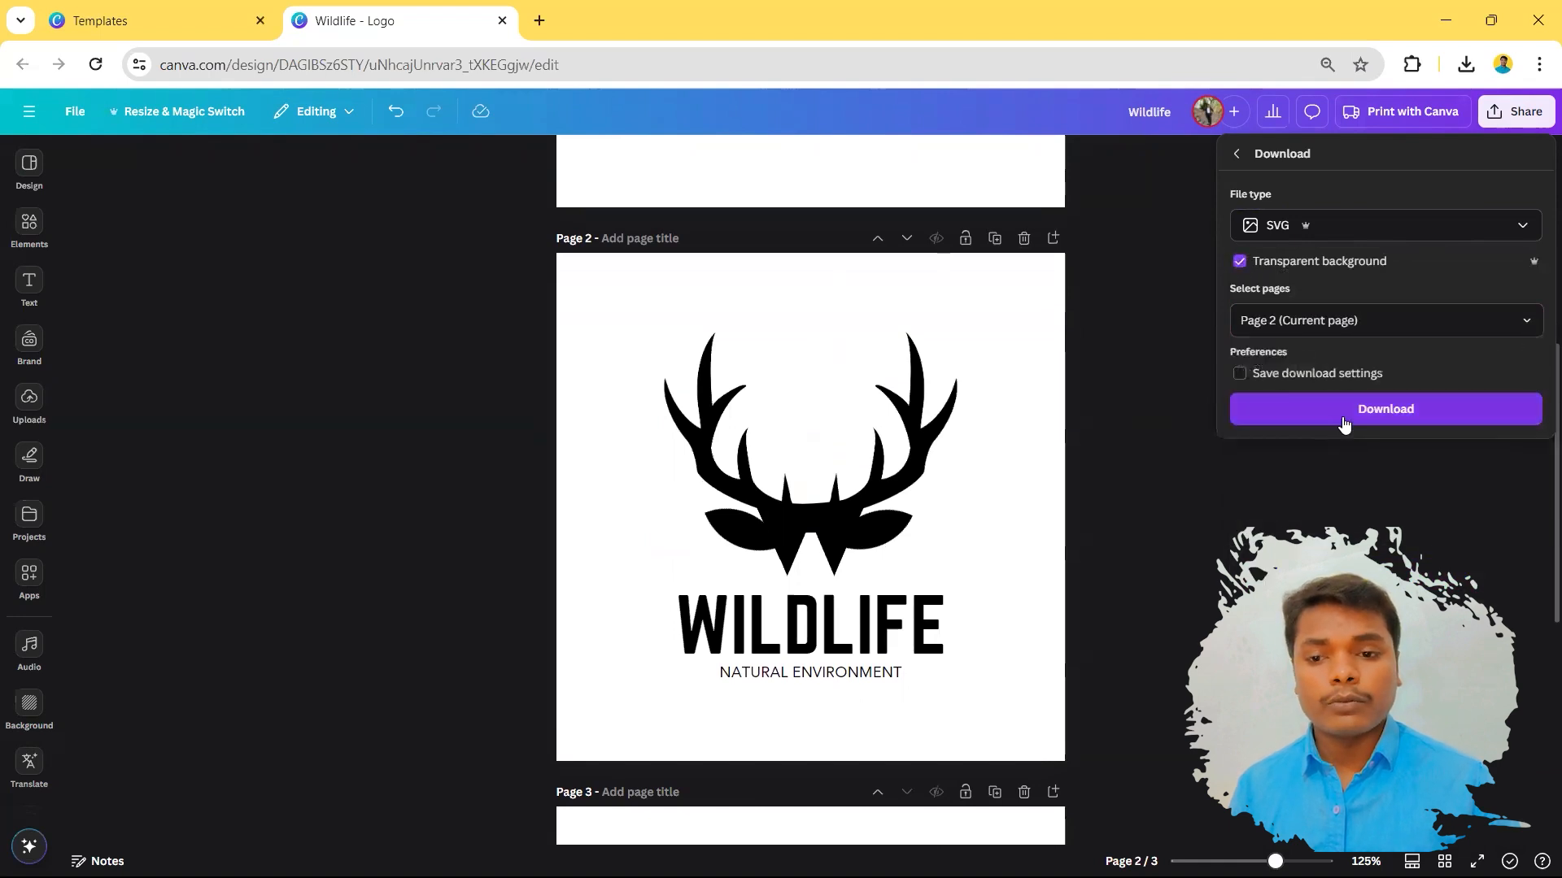
left_click(1343, 410)
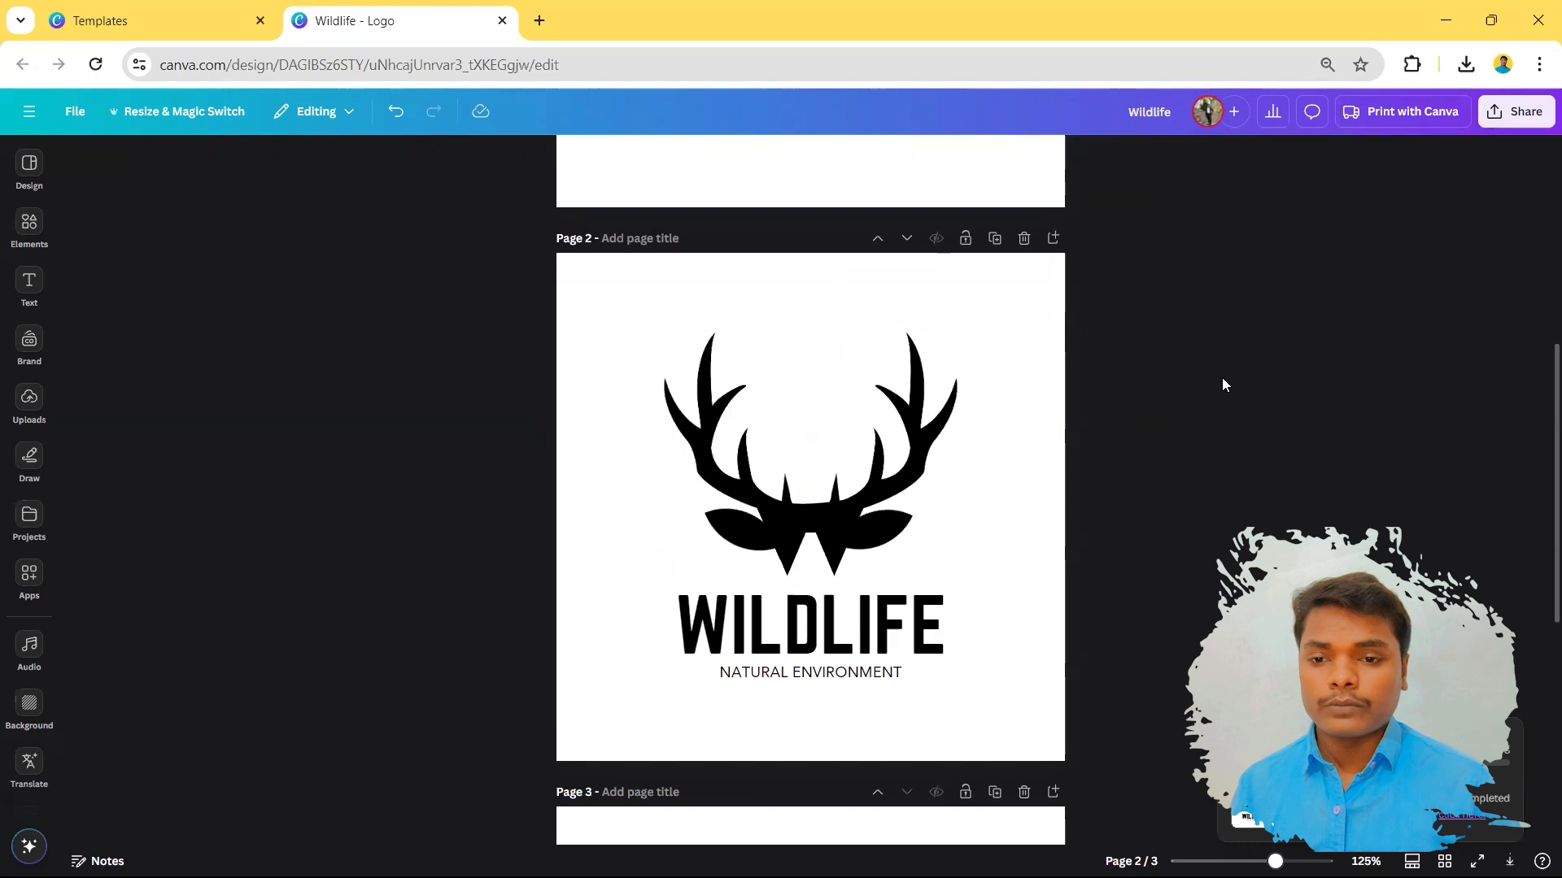
- Open the downloaded Wildlife (1).svg in the browser, inspect its edges and lettering at high magnification, and return to the Canva design
left_click(1238, 157)
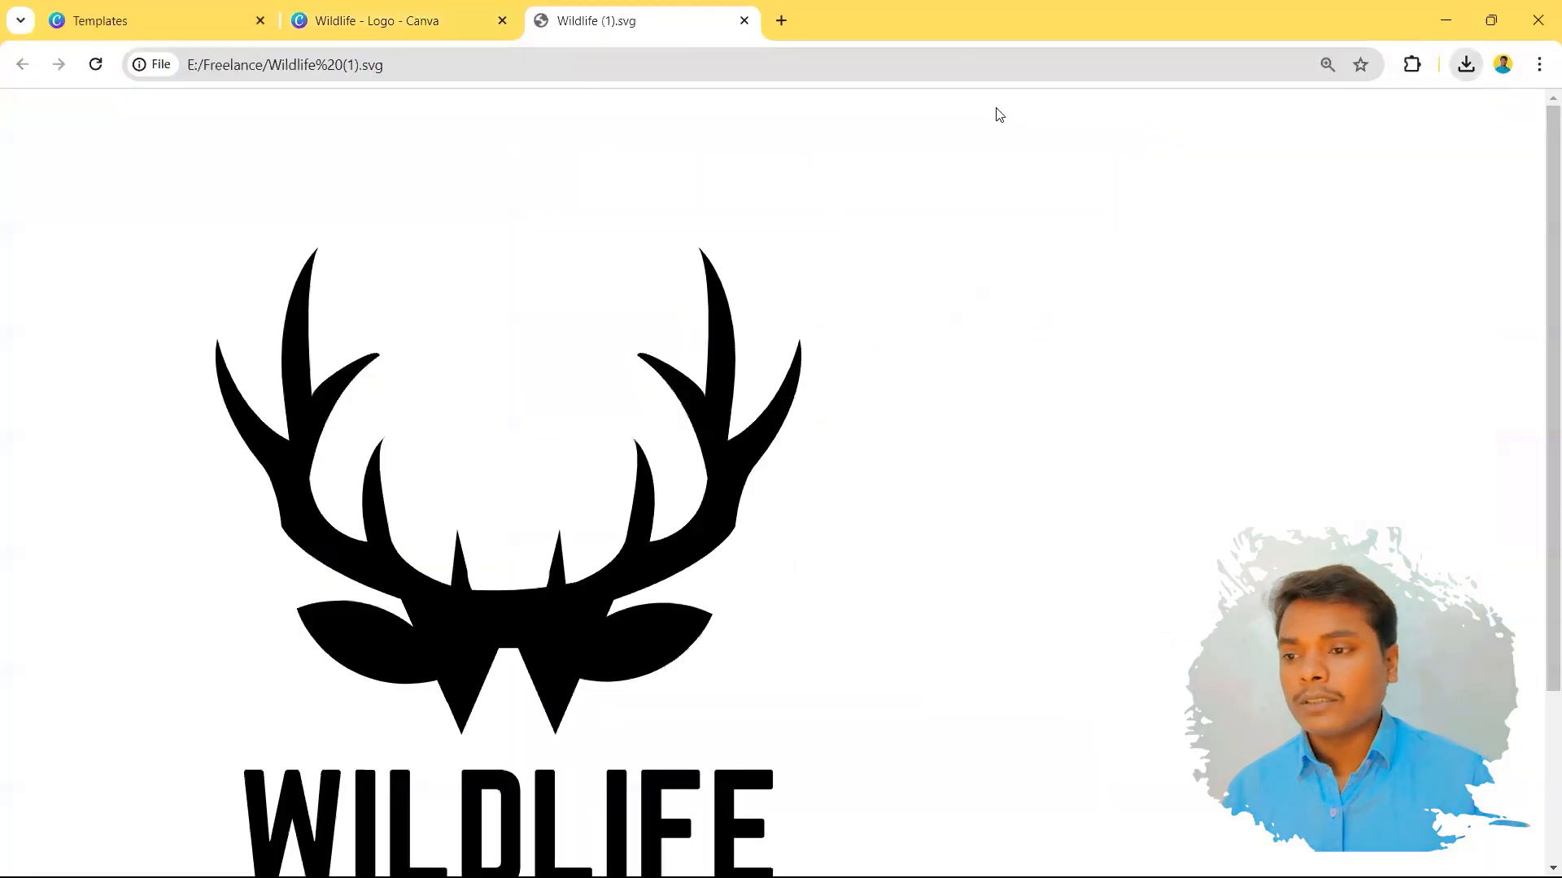
scroll(520, 518, "down", 3)
scroll(522, 504, "up", 2, "ctrl")
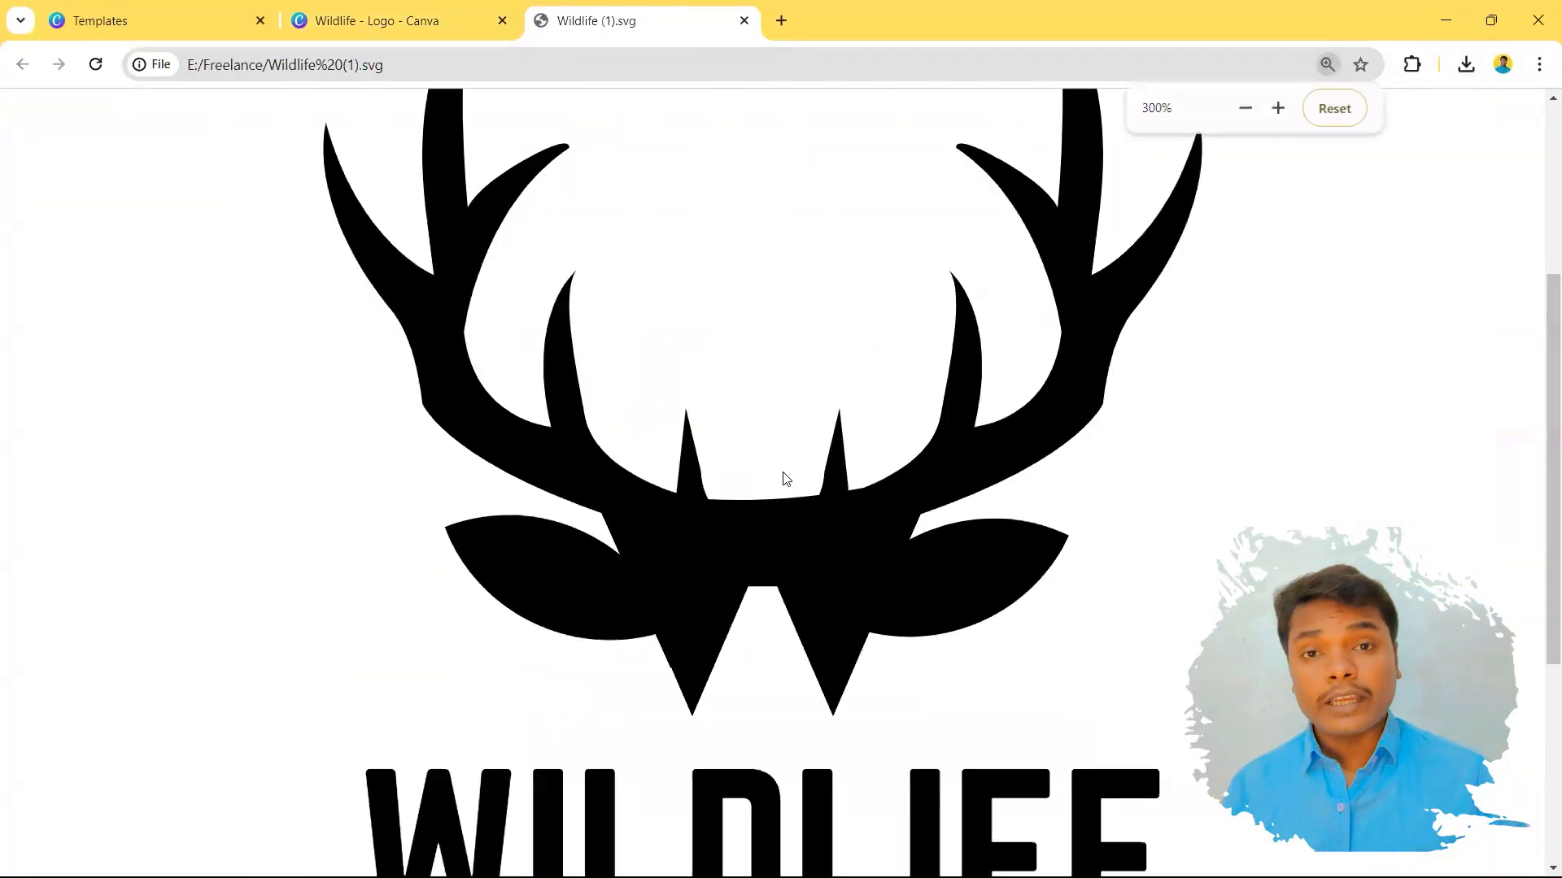
scroll(797, 470, "down", 2, "ctrl")
scroll(558, 463, "up", 1)
scroll(558, 464, "up", 3, "ctrl")
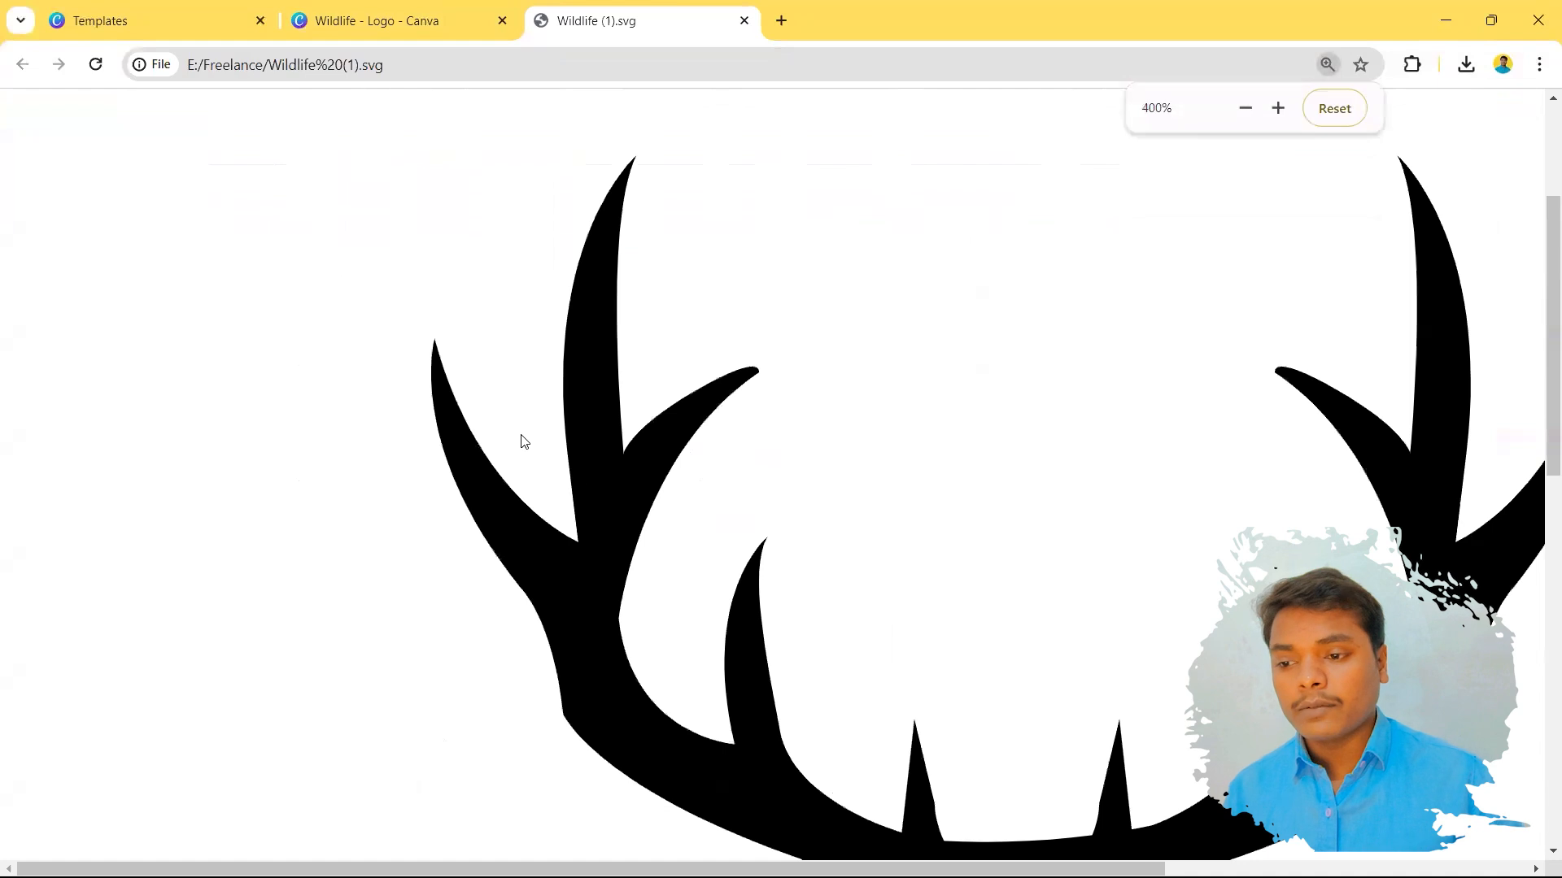
scroll(945, 530, "down", 5)
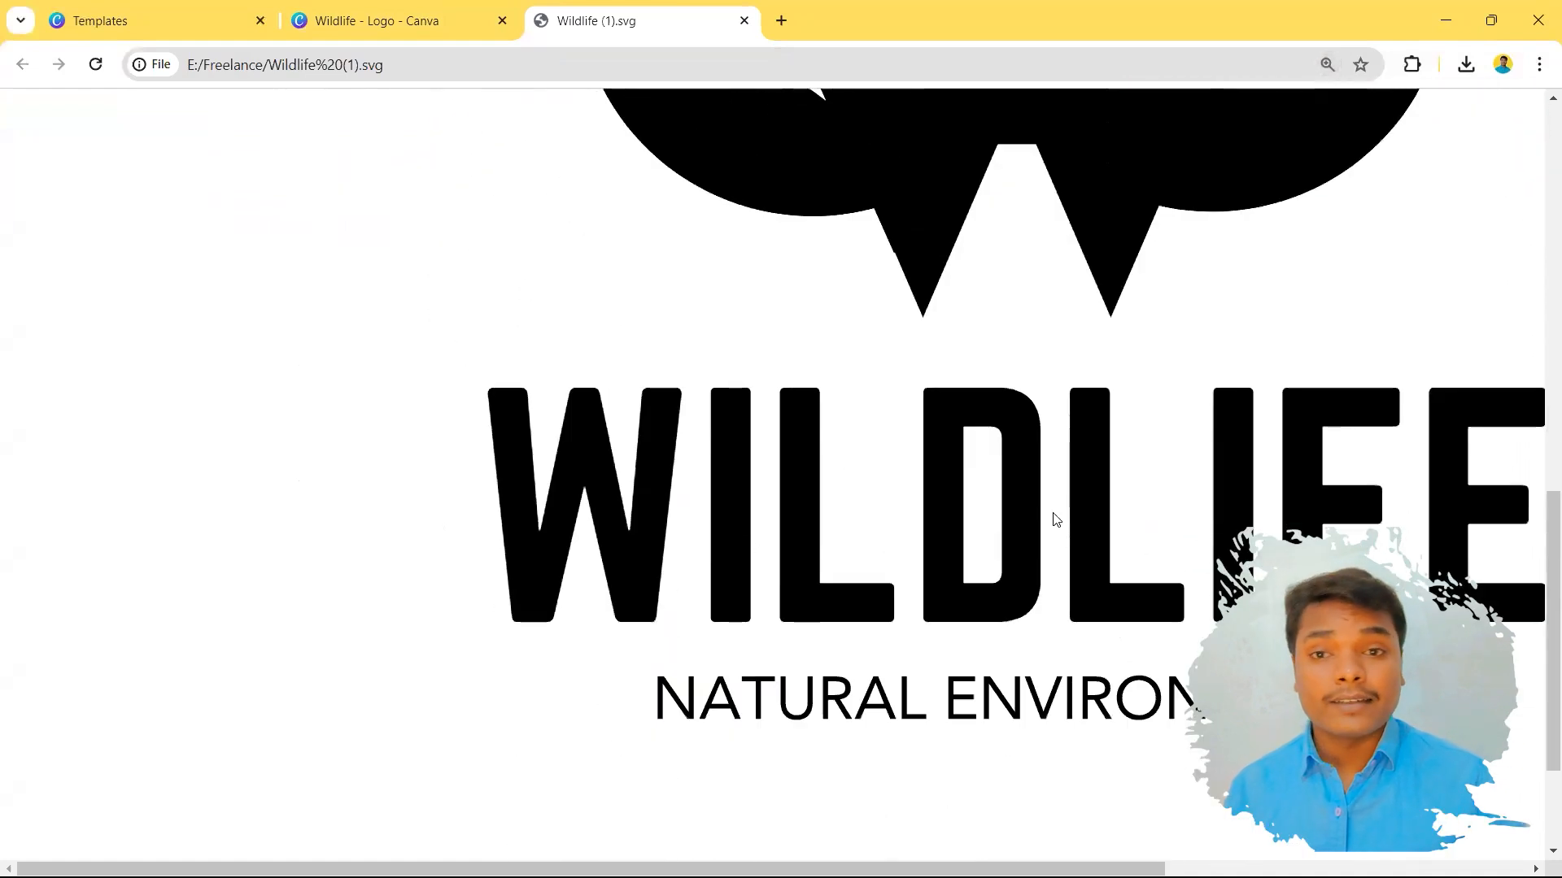
scroll(1093, 569, "down", 1, "ctrl")
scroll(1092, 570, "down", 5, "ctrl")
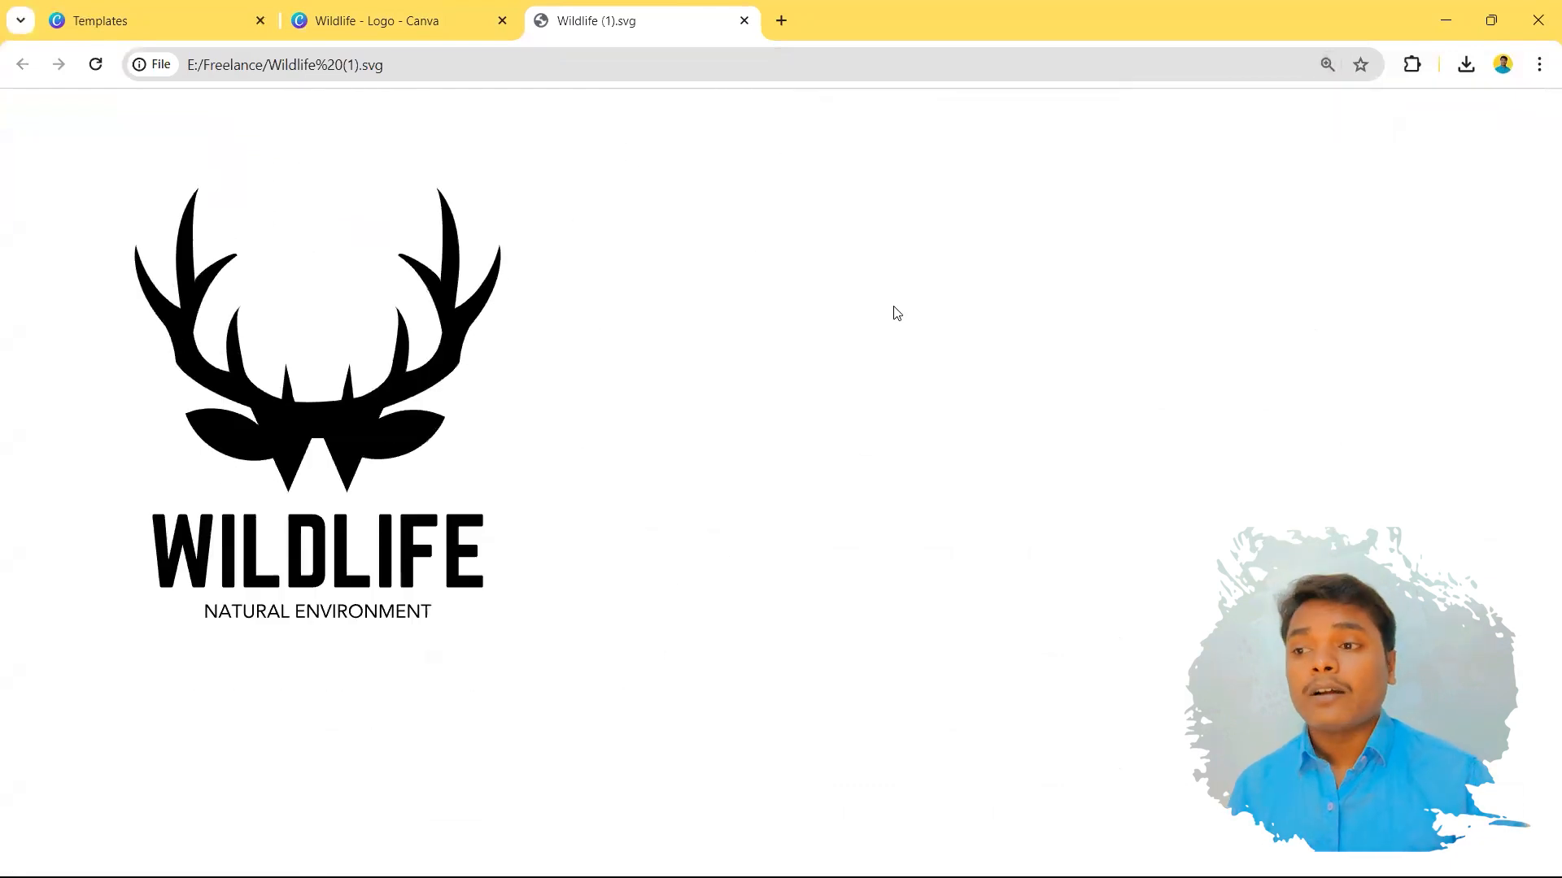
left_click(391, 20)
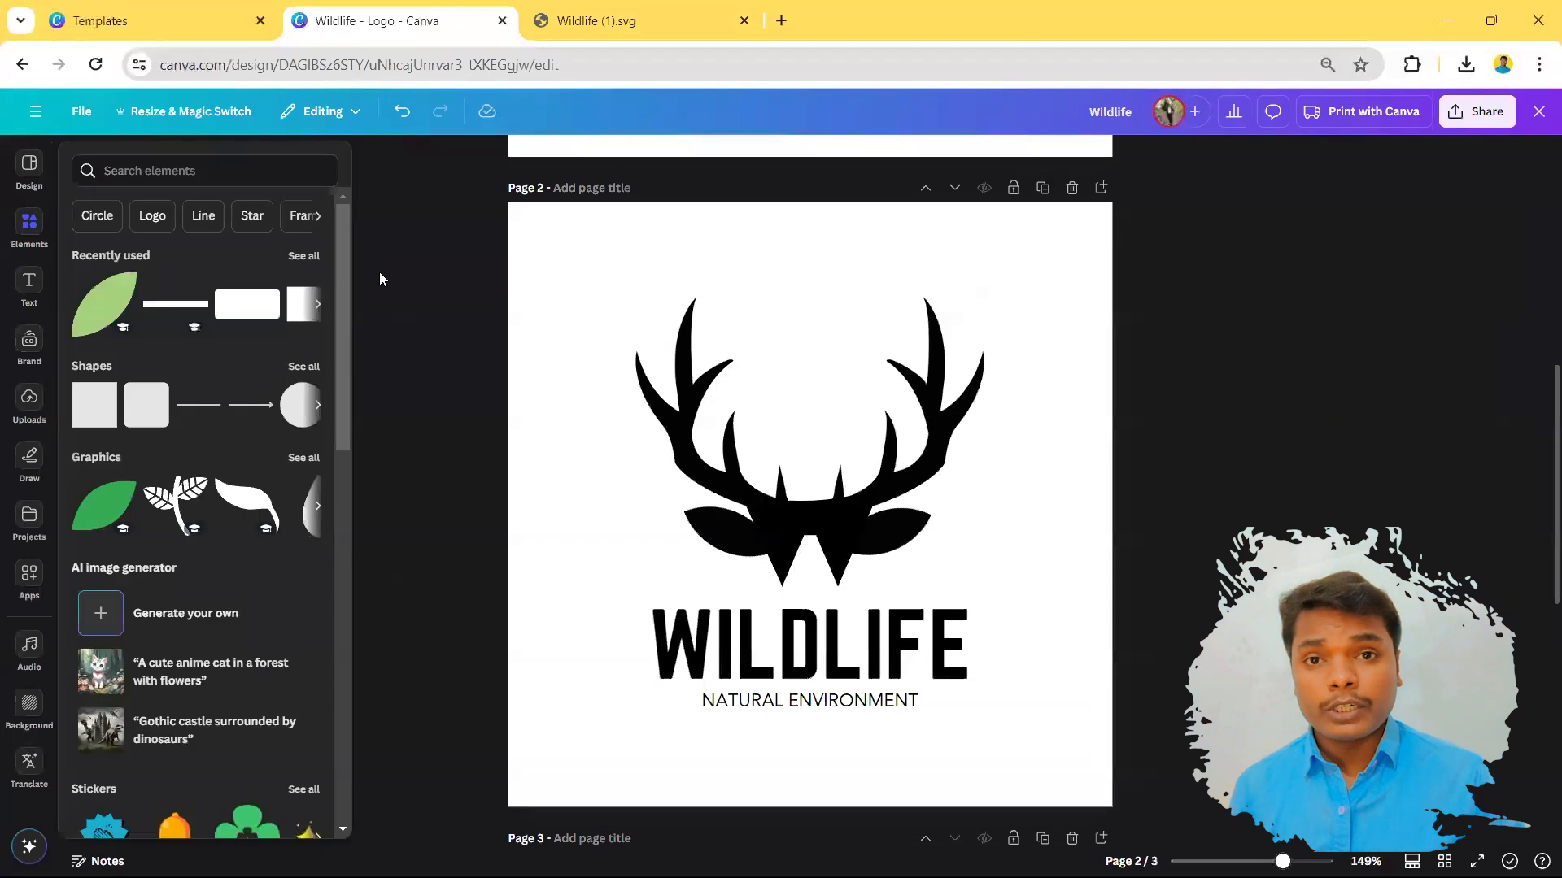